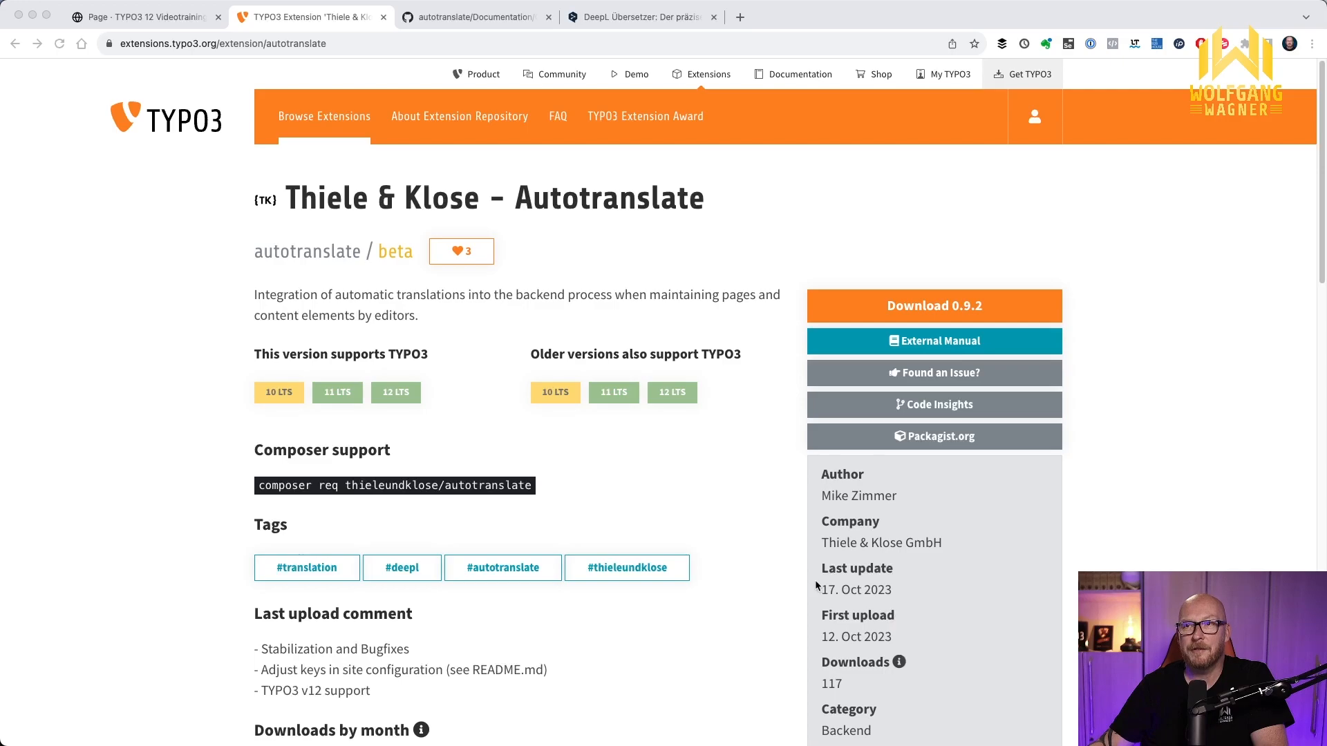
Copy the Composer require command for the Autotranslate extension from its extension page
click(757, 564)
scroll(720, 555, down, 1)
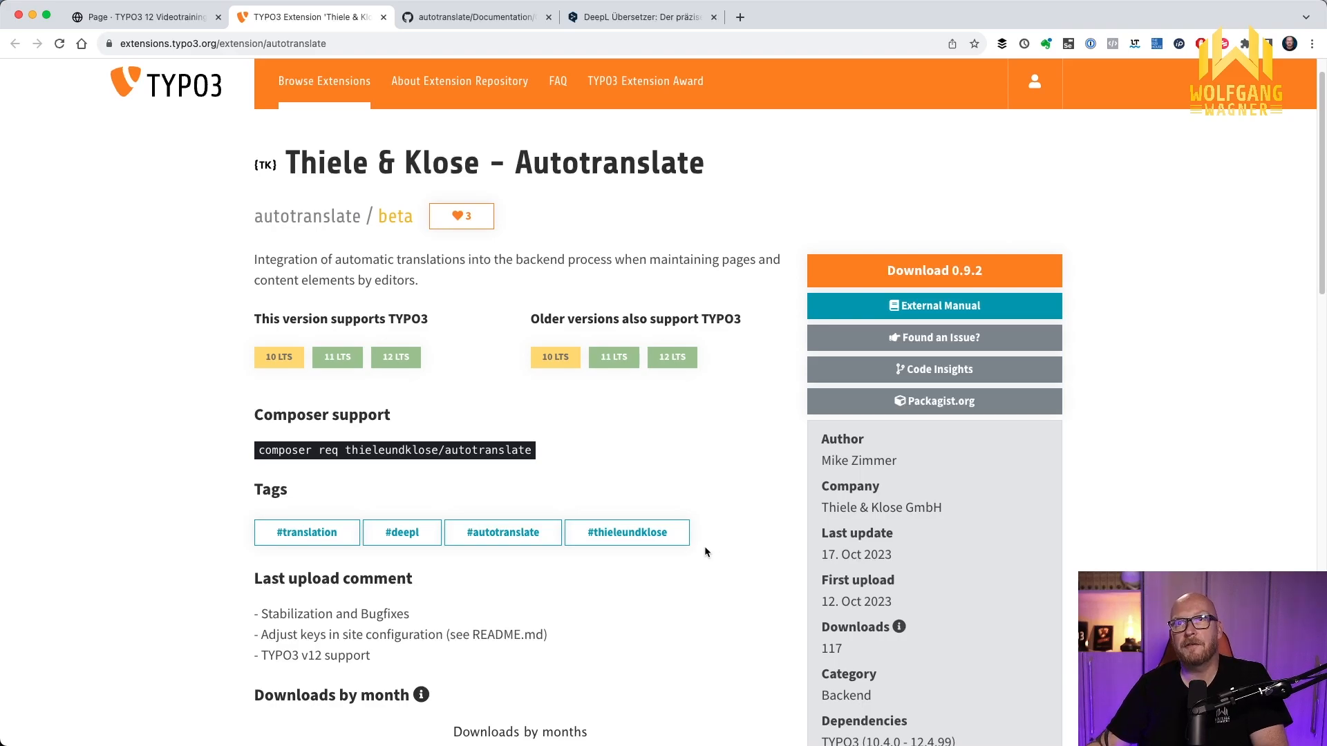
scroll(705, 551, up, 1)
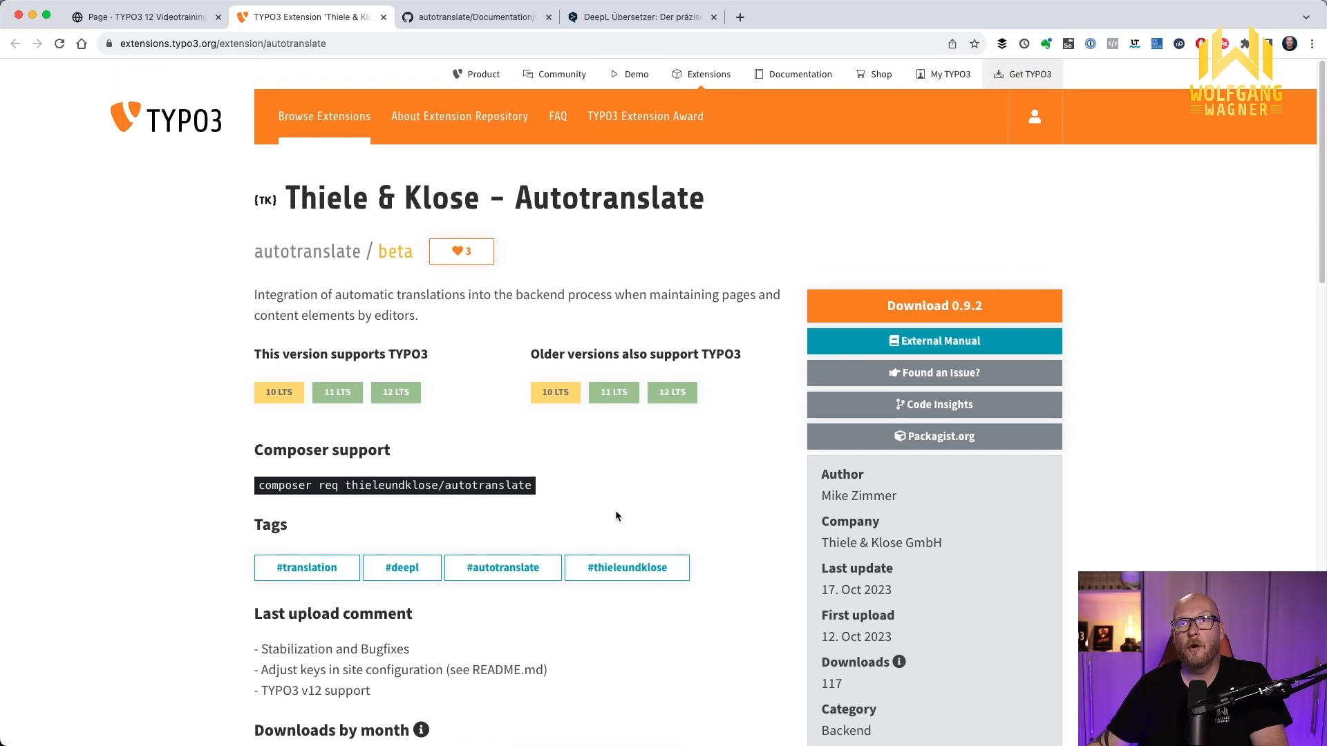
click(527, 489)
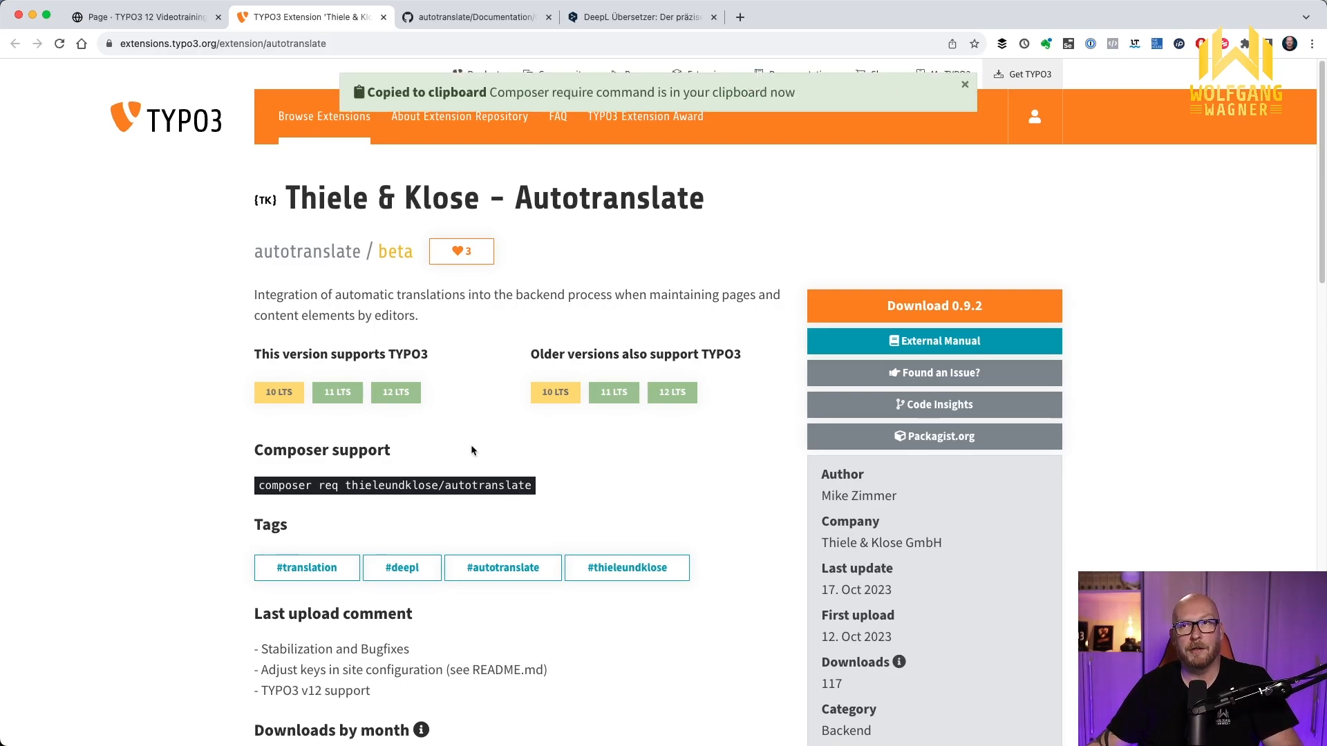
Switch to PhpStorm and install the extension by running ddev composer req thieleundklose/autotranslate in the terminal
key(super+Tab)
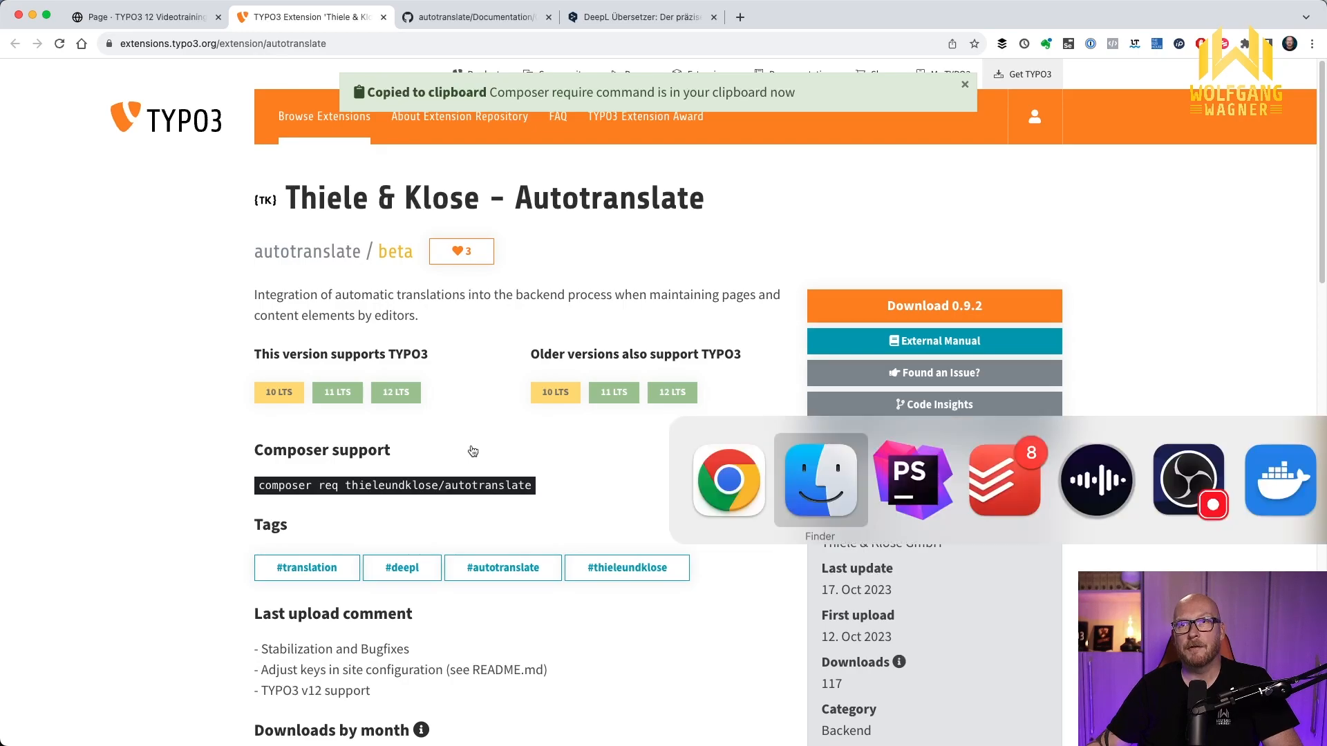
key(super+Tab)
text(ddev)
key(super+v)
key(Return)
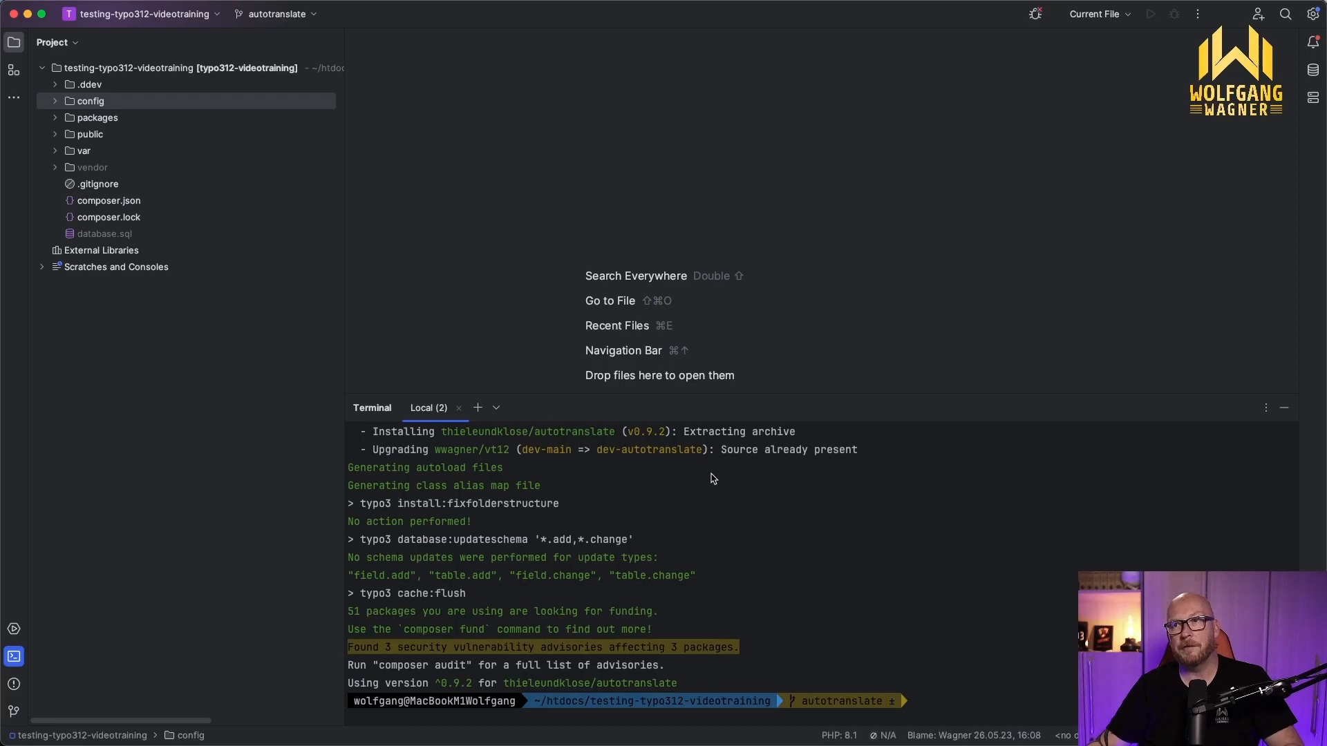
Switch back to Chrome and review the Autotranslate configuration documentation on GitHub, including the DeepL API key section
key(super+Tab)
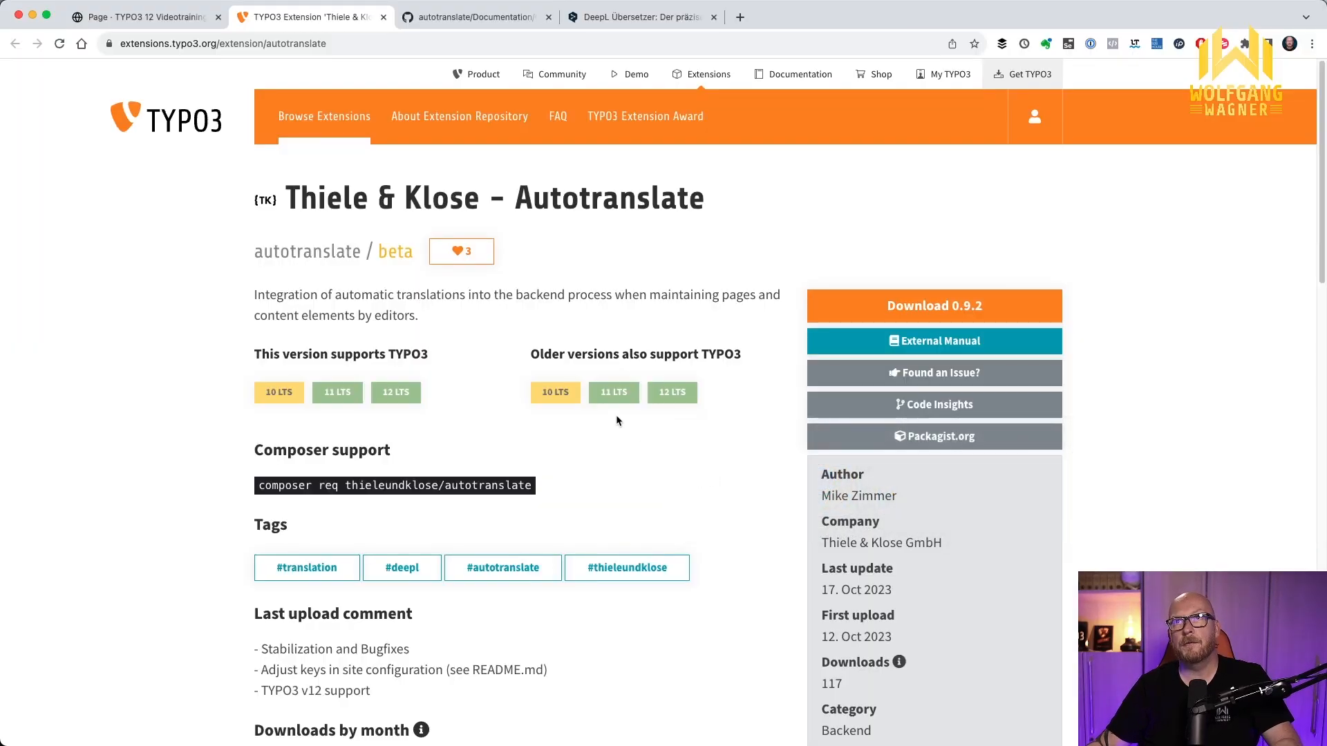
click(443, 19)
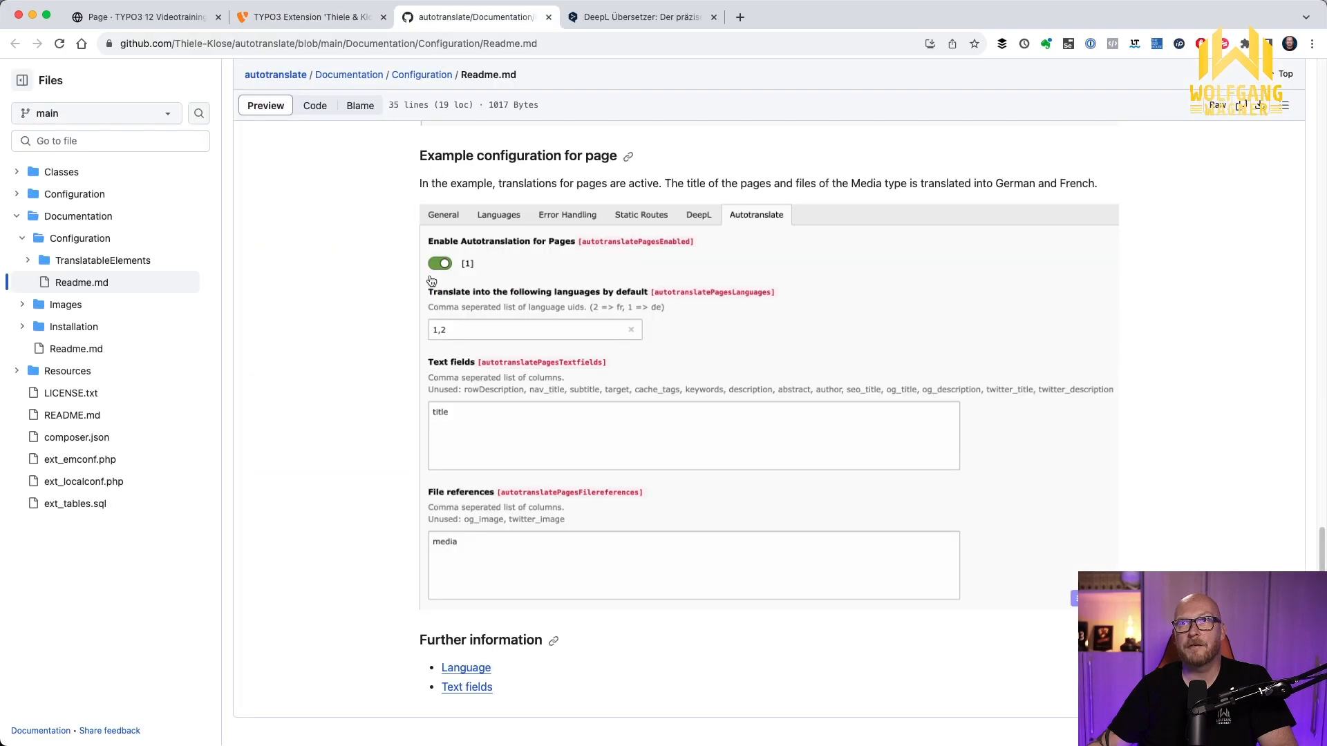
scroll(432, 269, up, 10)
scroll(432, 269, up, 10)
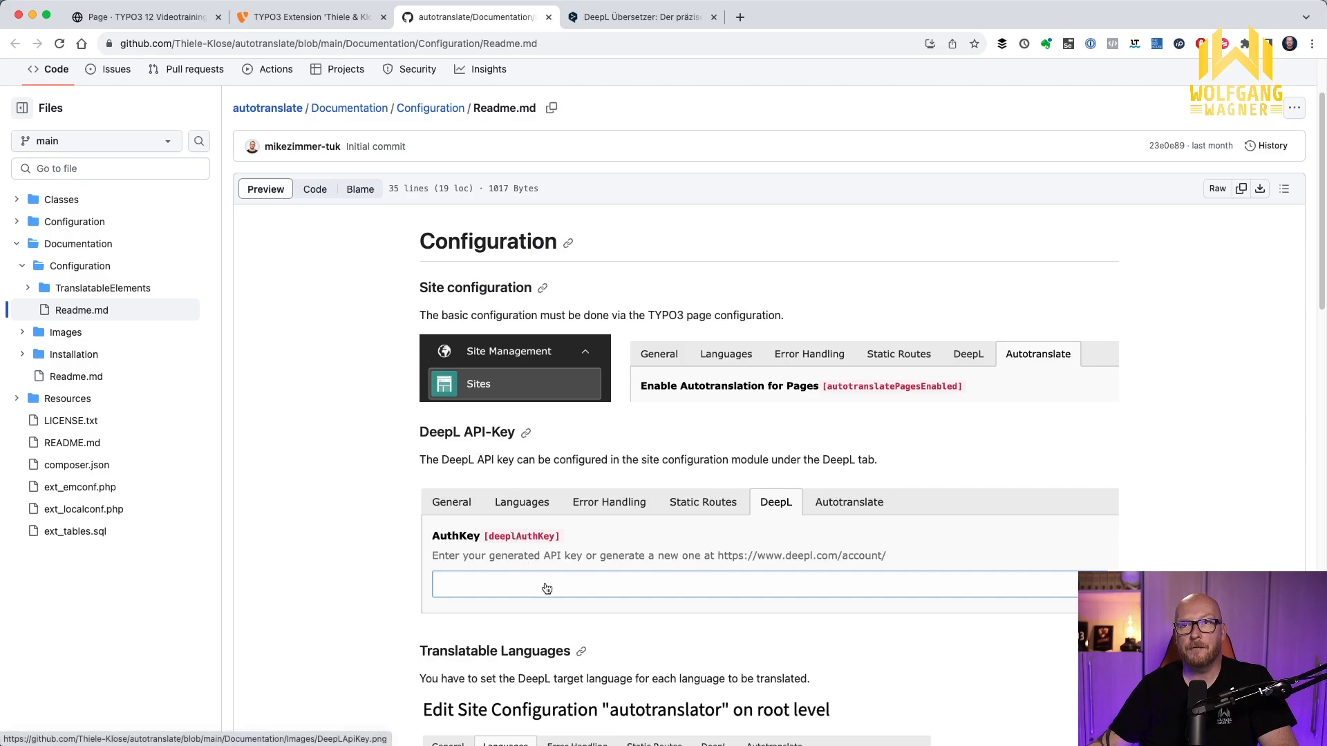
Show the account options on the DeepL website and close them again
click(633, 17)
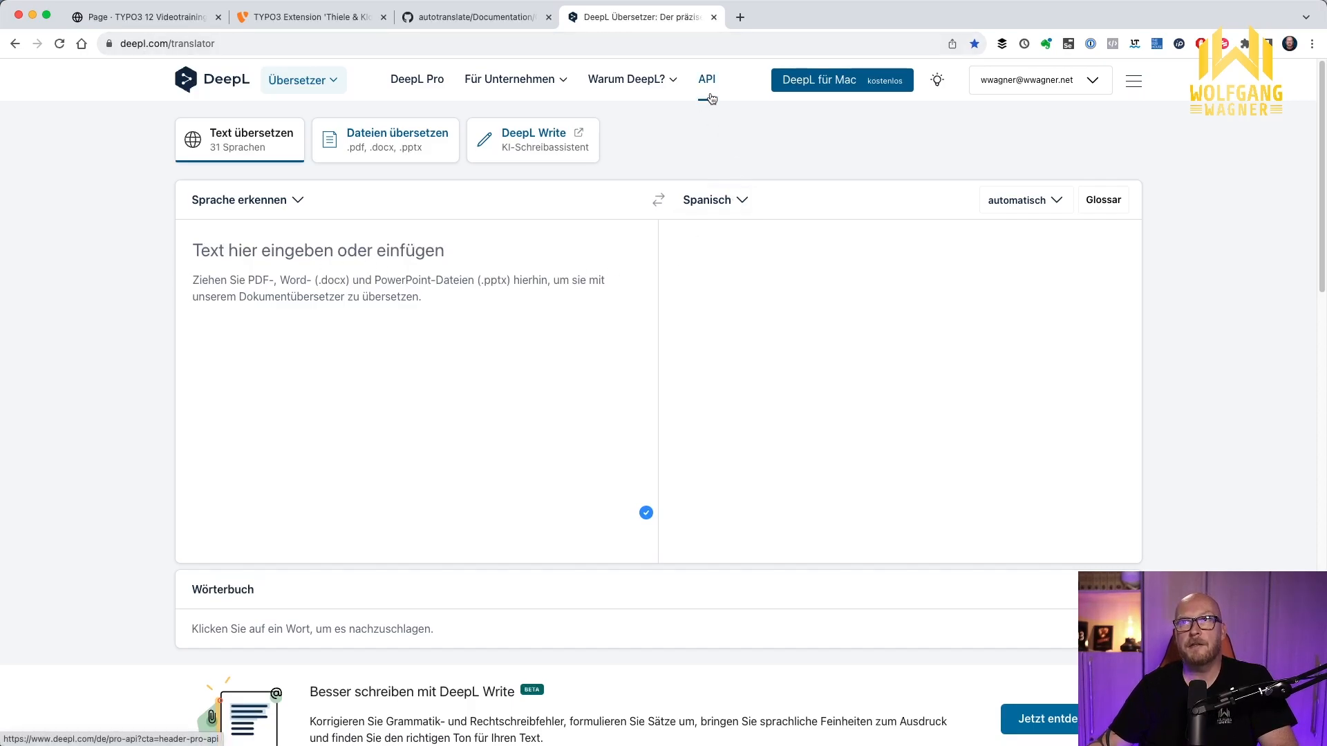
click(1090, 86)
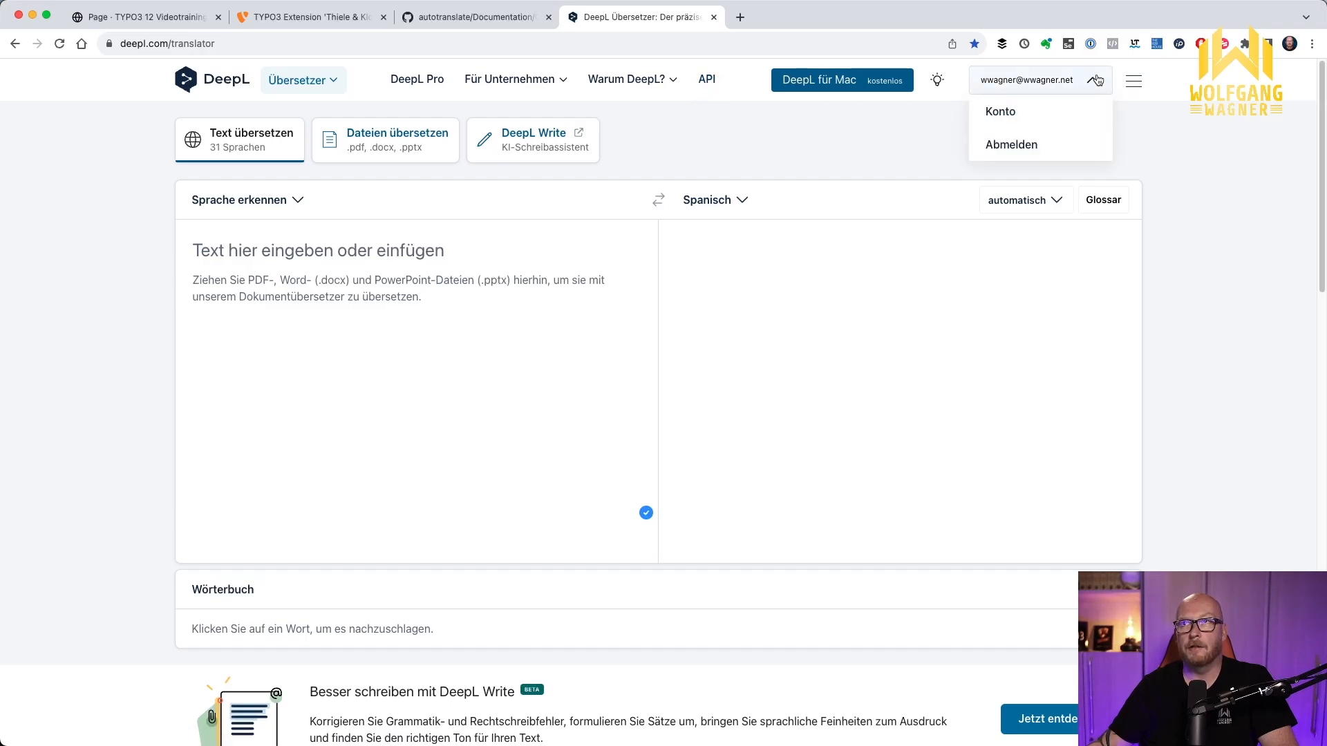
click(901, 139)
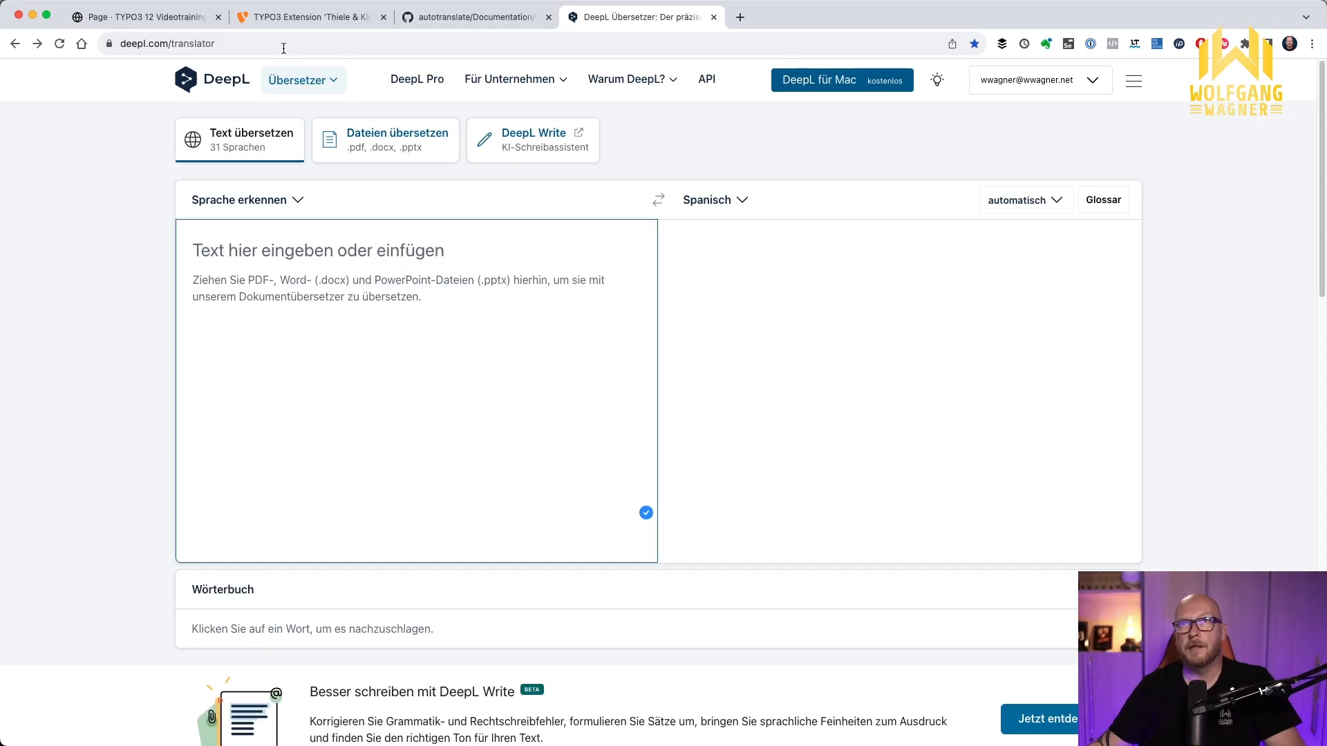
Open the Startseite site configuration for editing in the TYPO3 backend
click(176, 25)
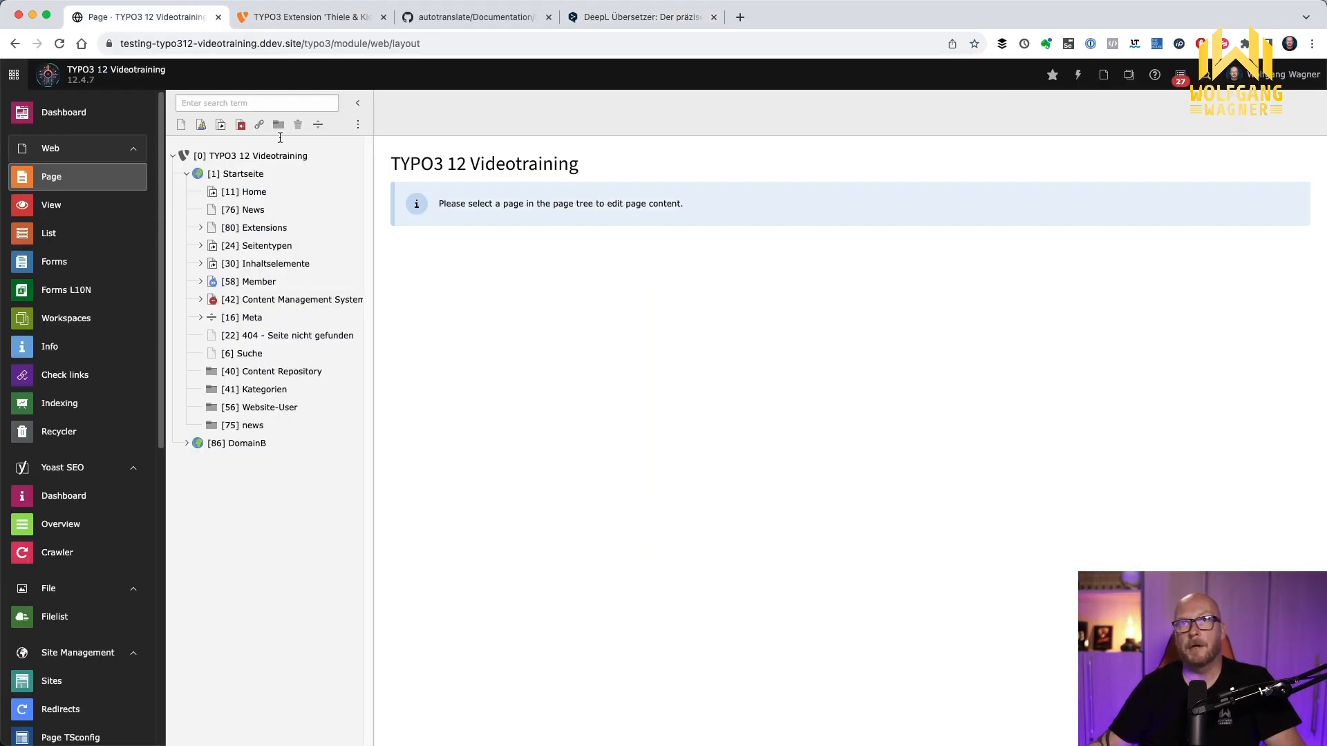
click(71, 682)
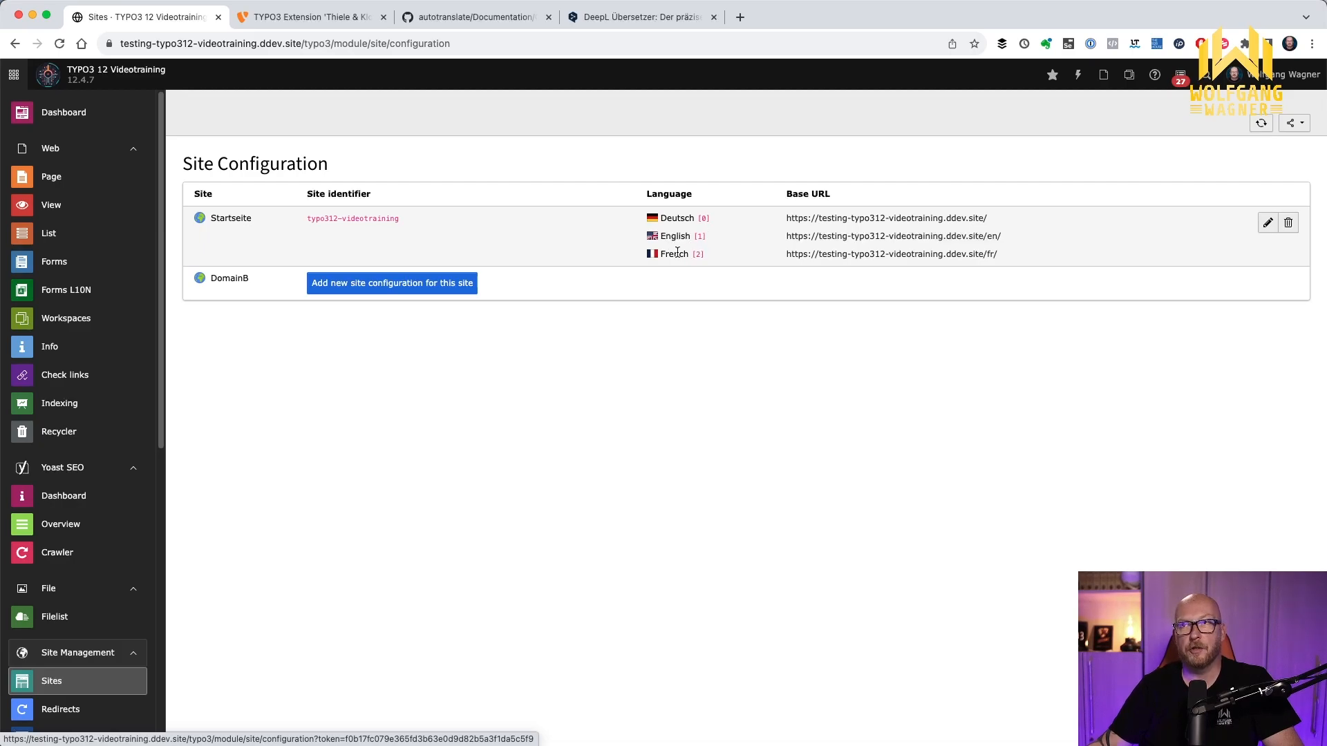
click(1266, 223)
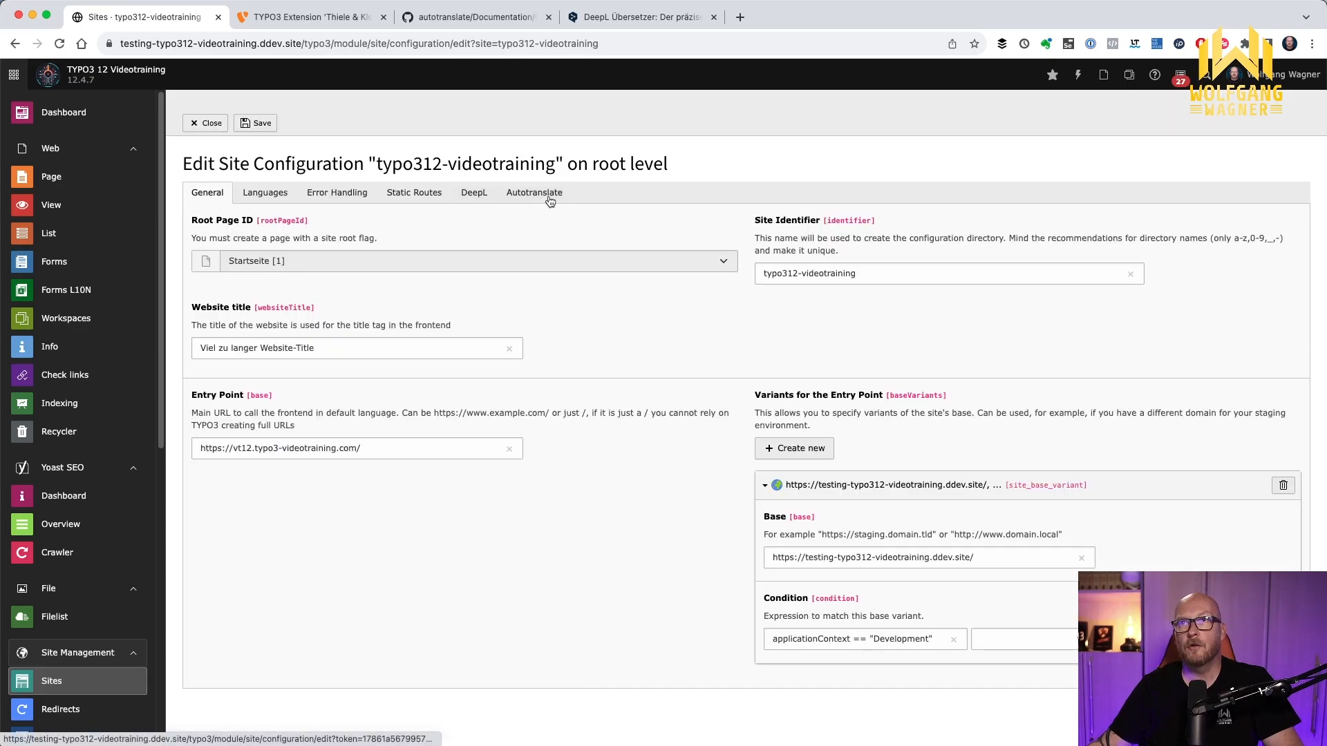
Paste the DeepL API key into the site configuration's AuthKey field and save
click(476, 192)
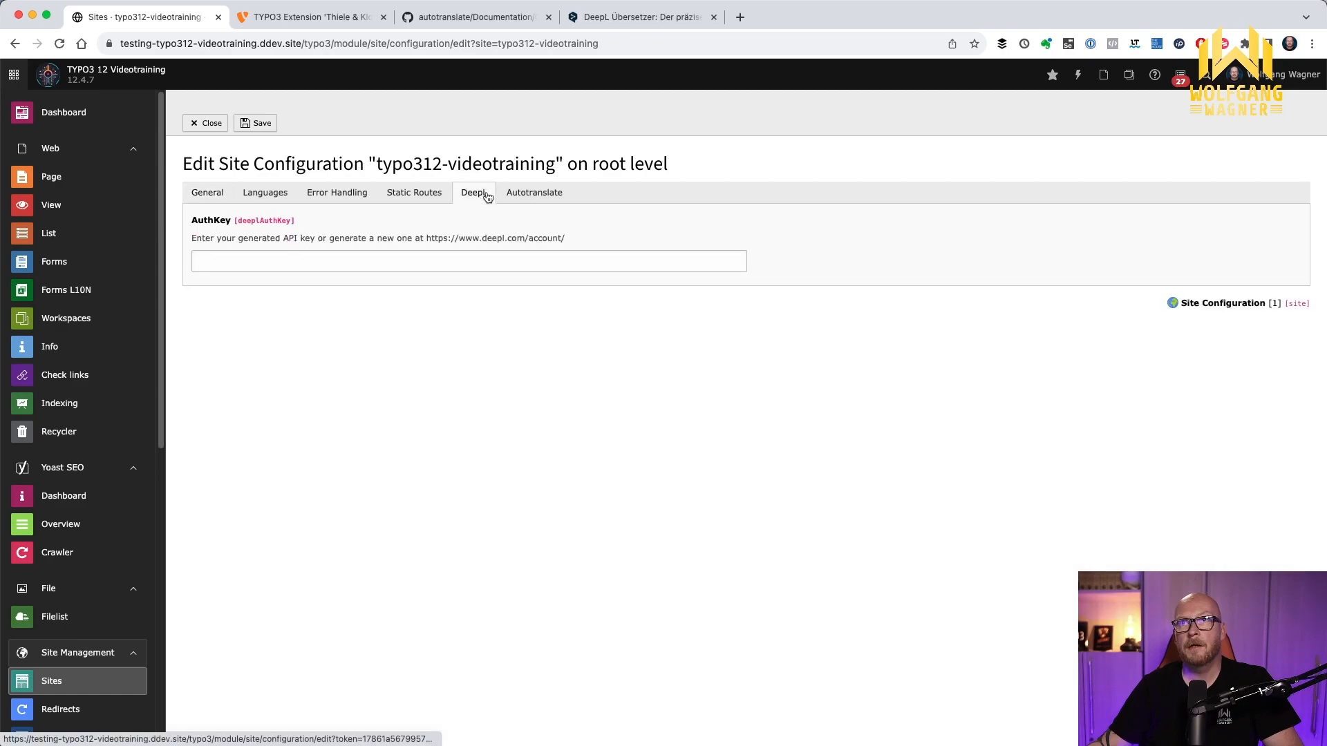
click(288, 254)
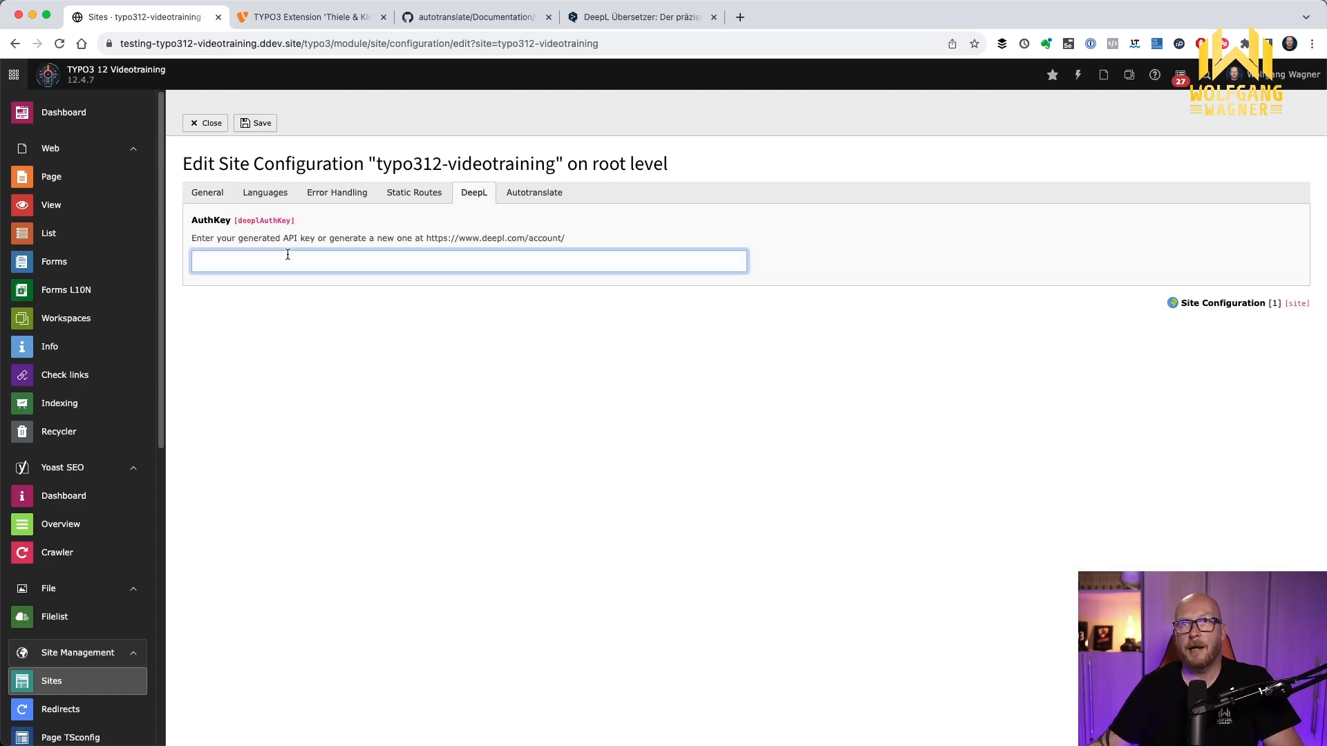
key(super+v)
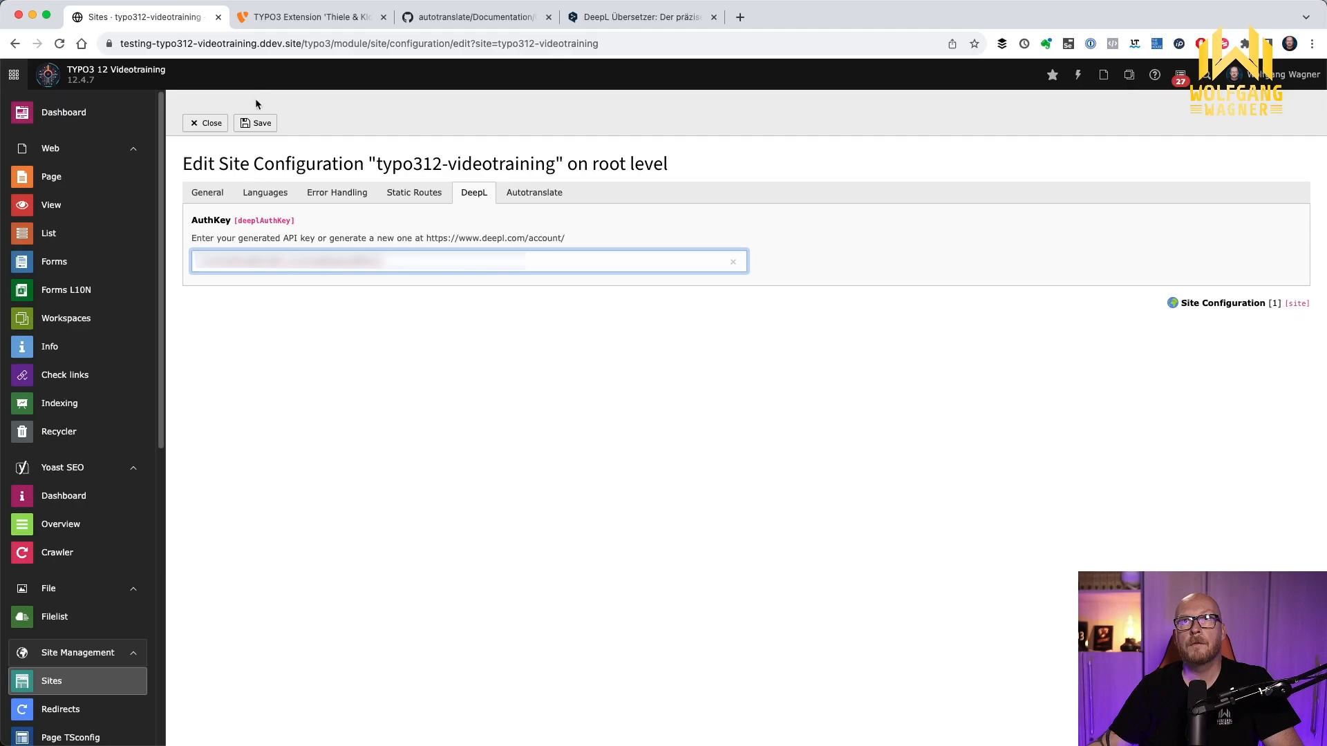
click(261, 125)
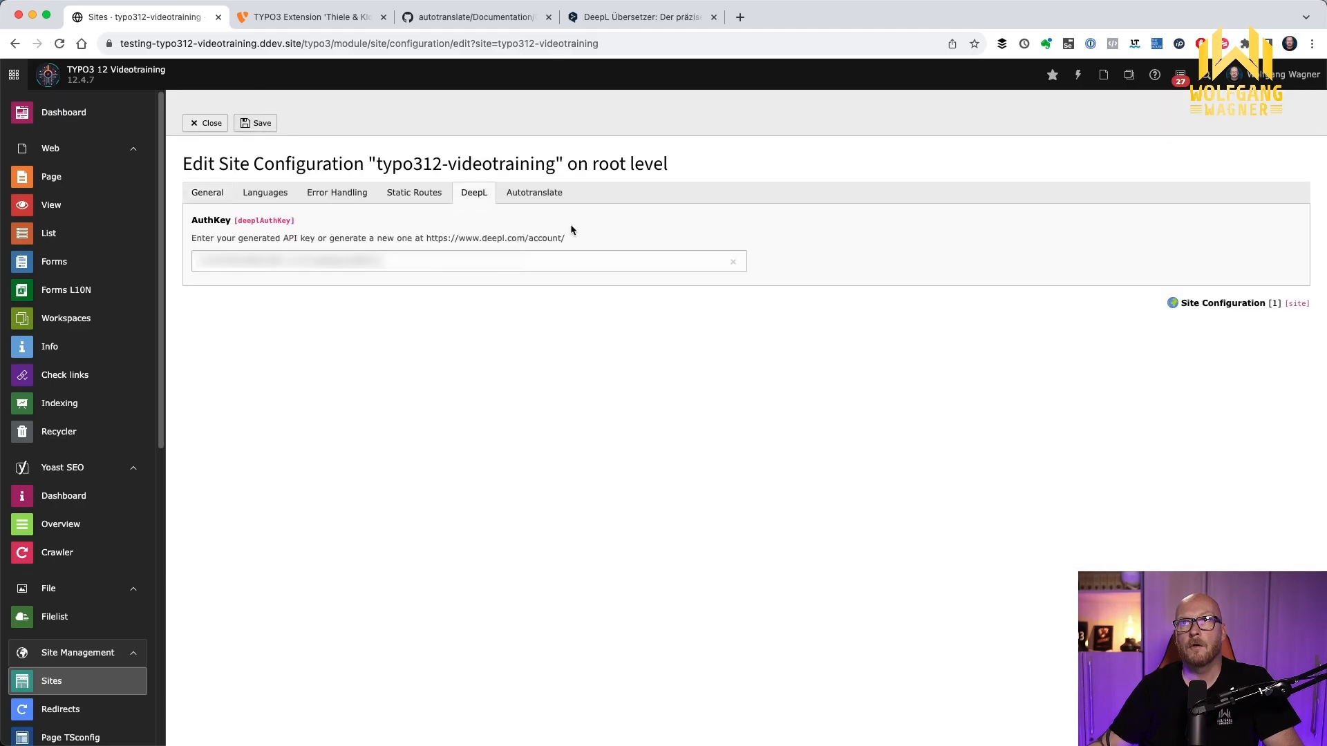
Enable autotranslation for Pages and for TtContent in the site configuration and save
click(532, 199)
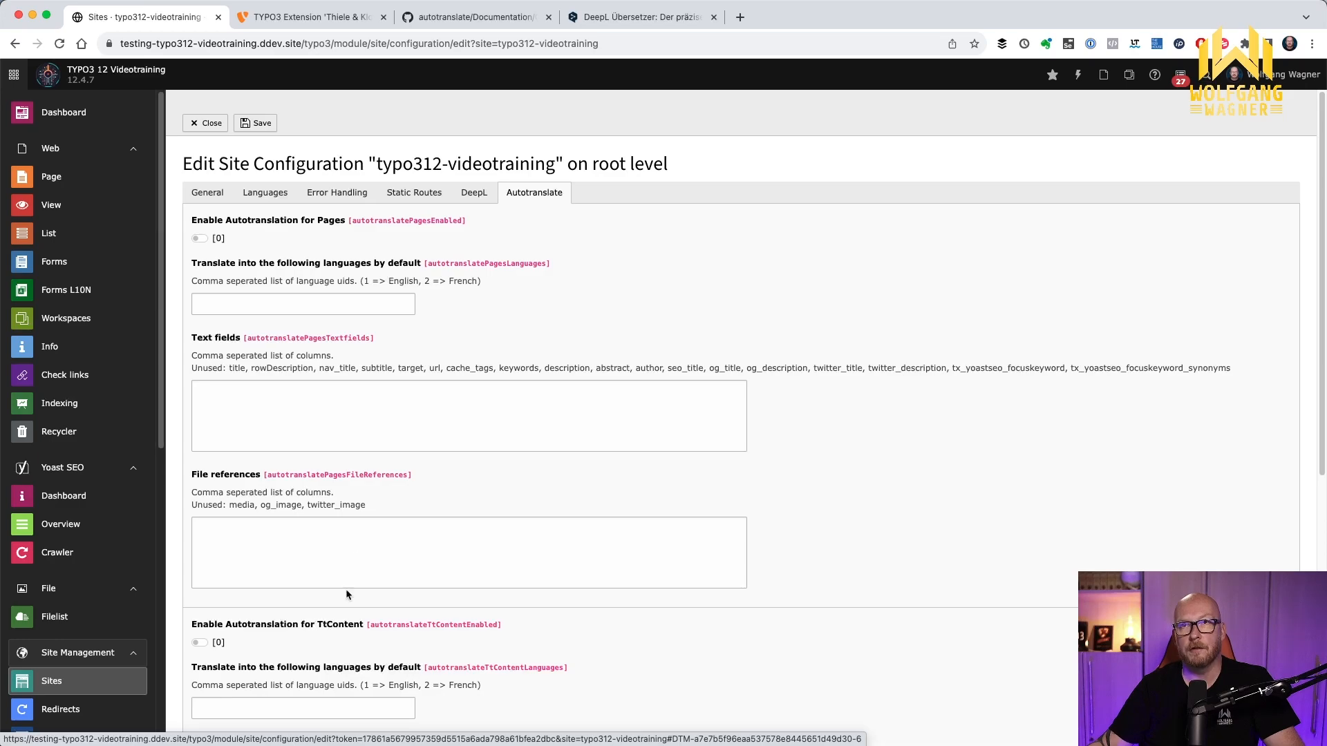
click(199, 239)
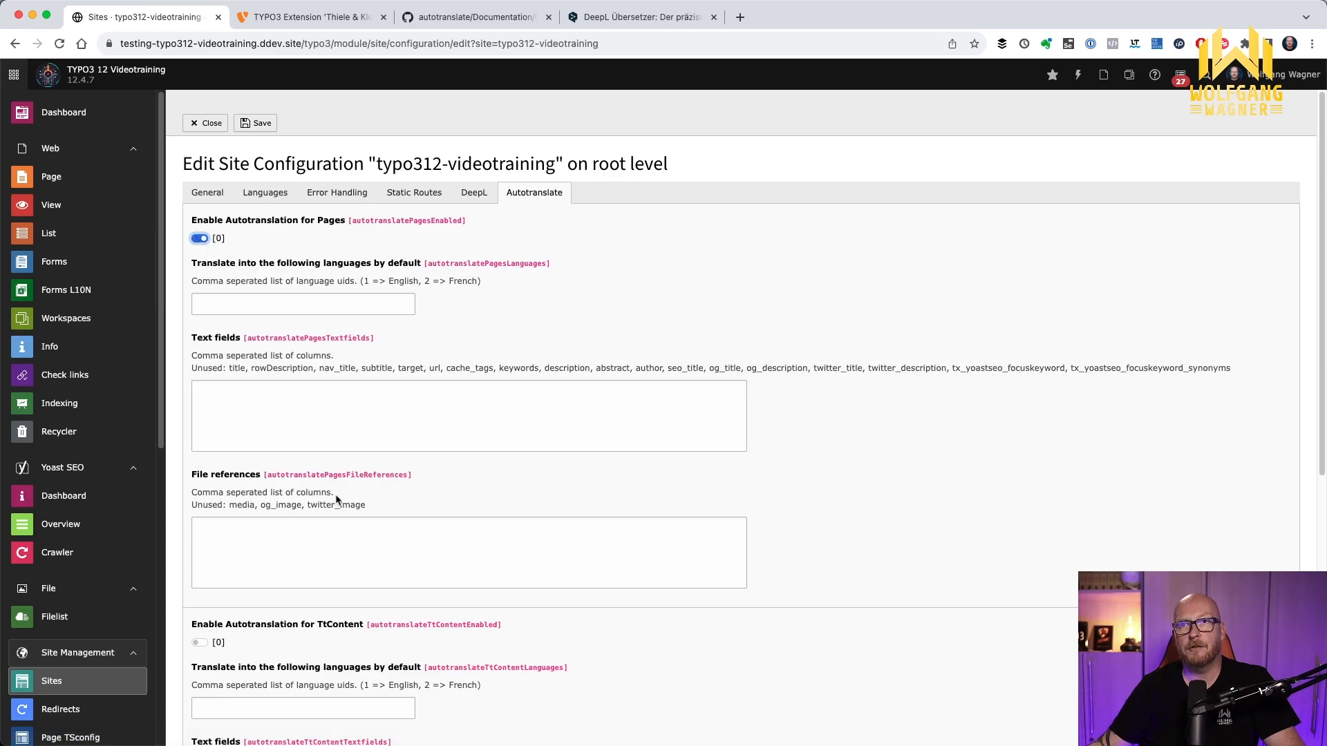
click(199, 643)
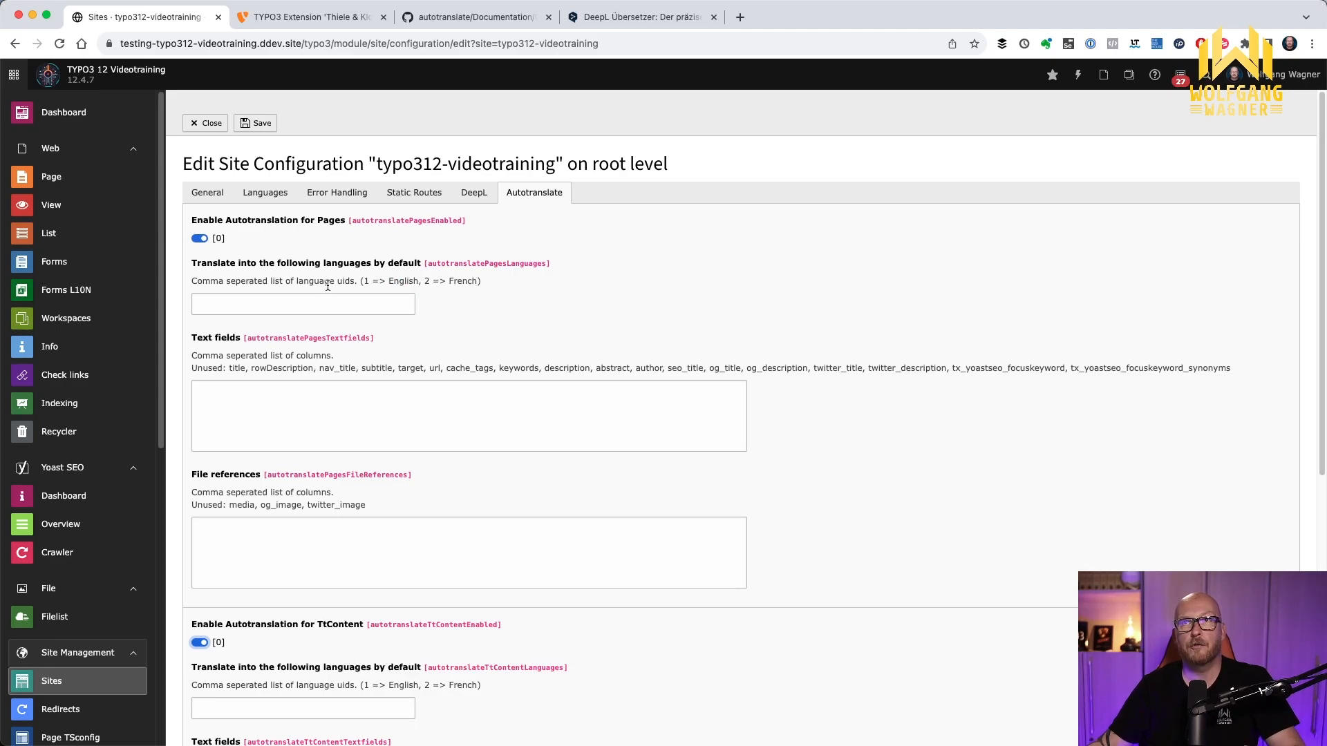
click(257, 124)
Check the site's available languages and set the default translation languages for Pages to 1,2
click(268, 193)
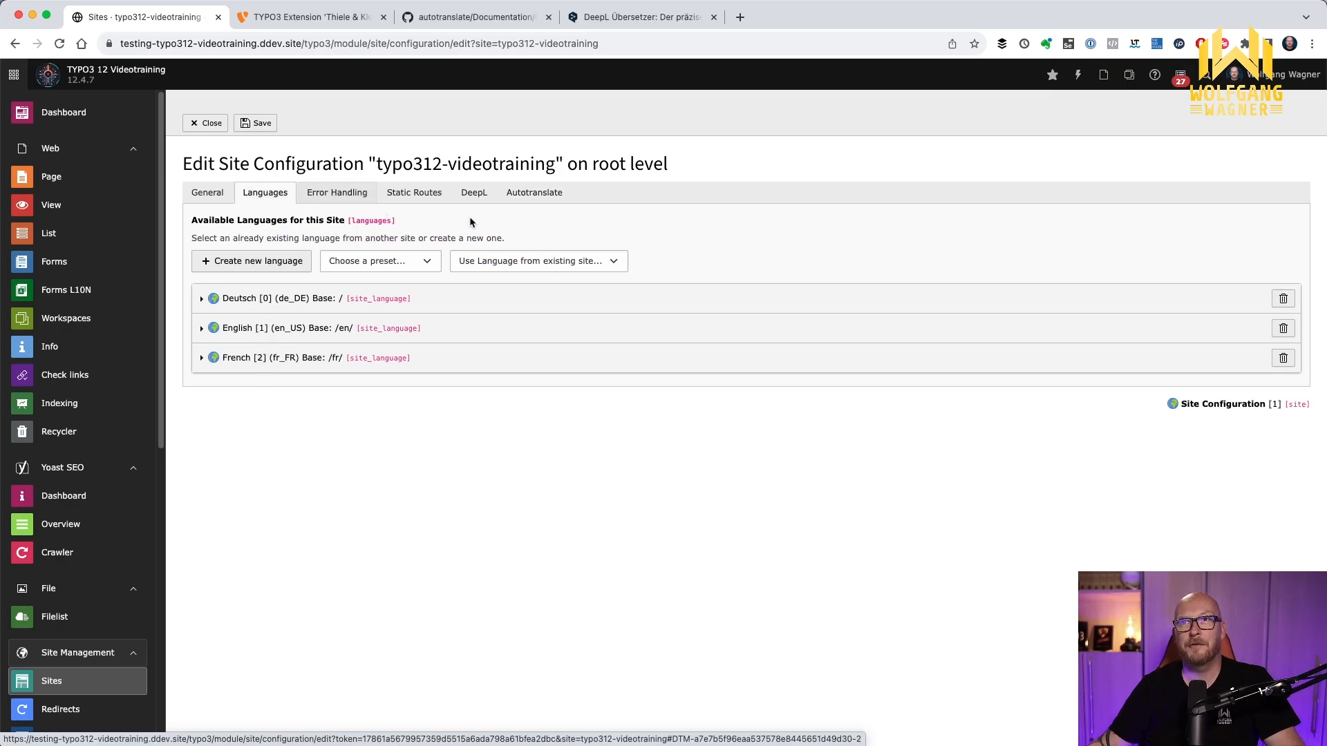
click(534, 193)
click(328, 307)
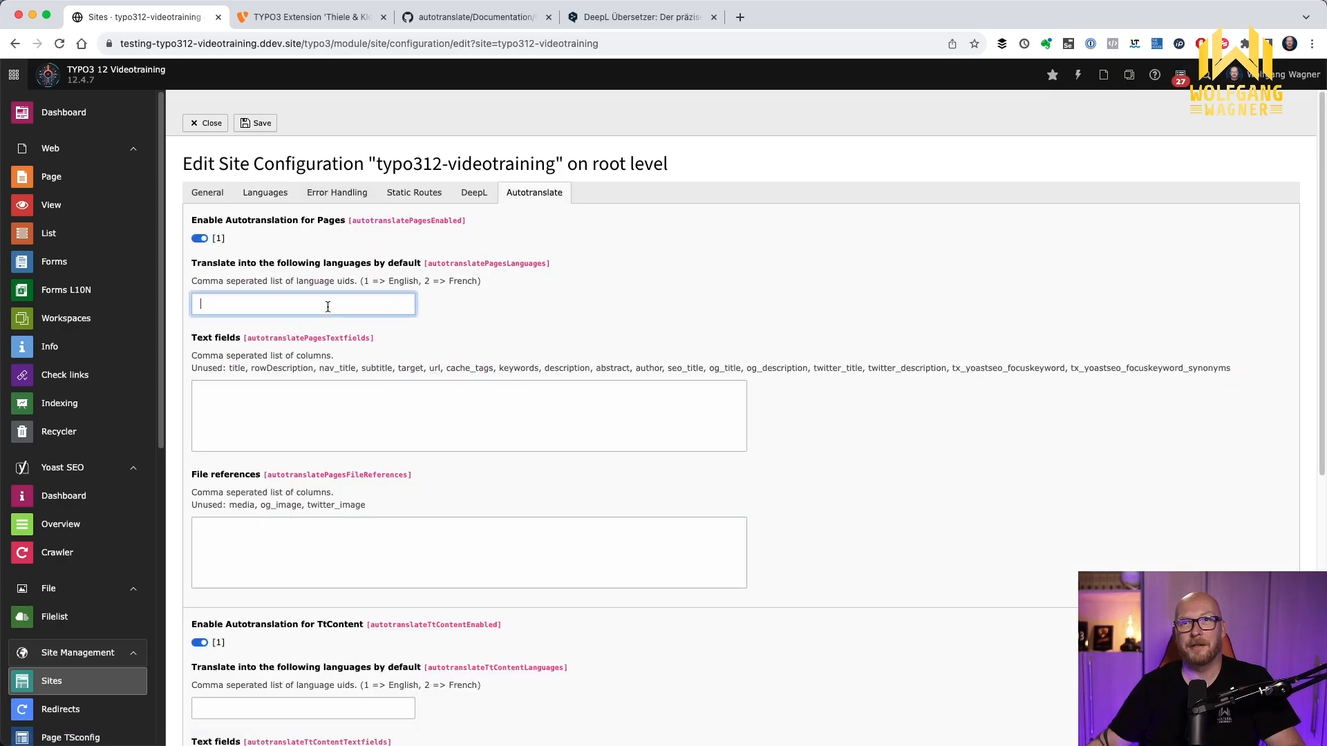
text(1,2)
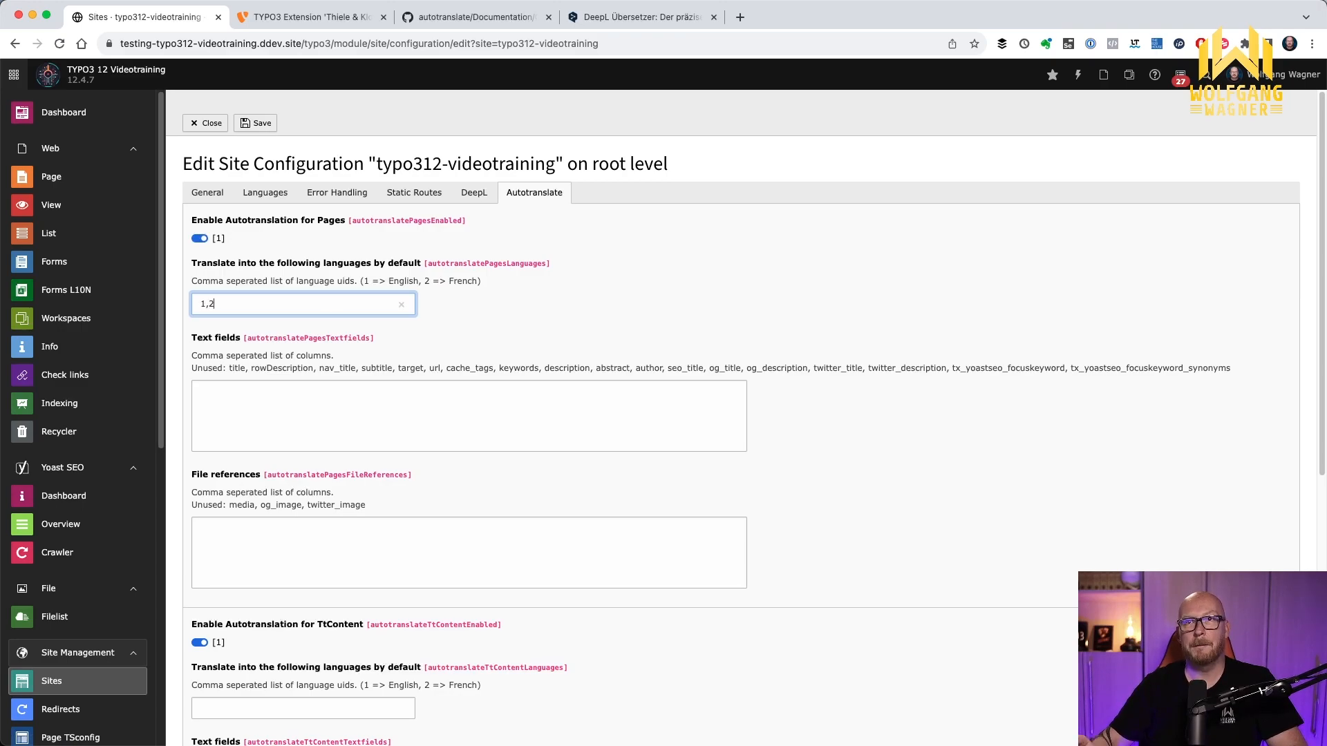
Enter title,nav_title,subtitle,description as the text fields to translate for Pages
click(292, 426)
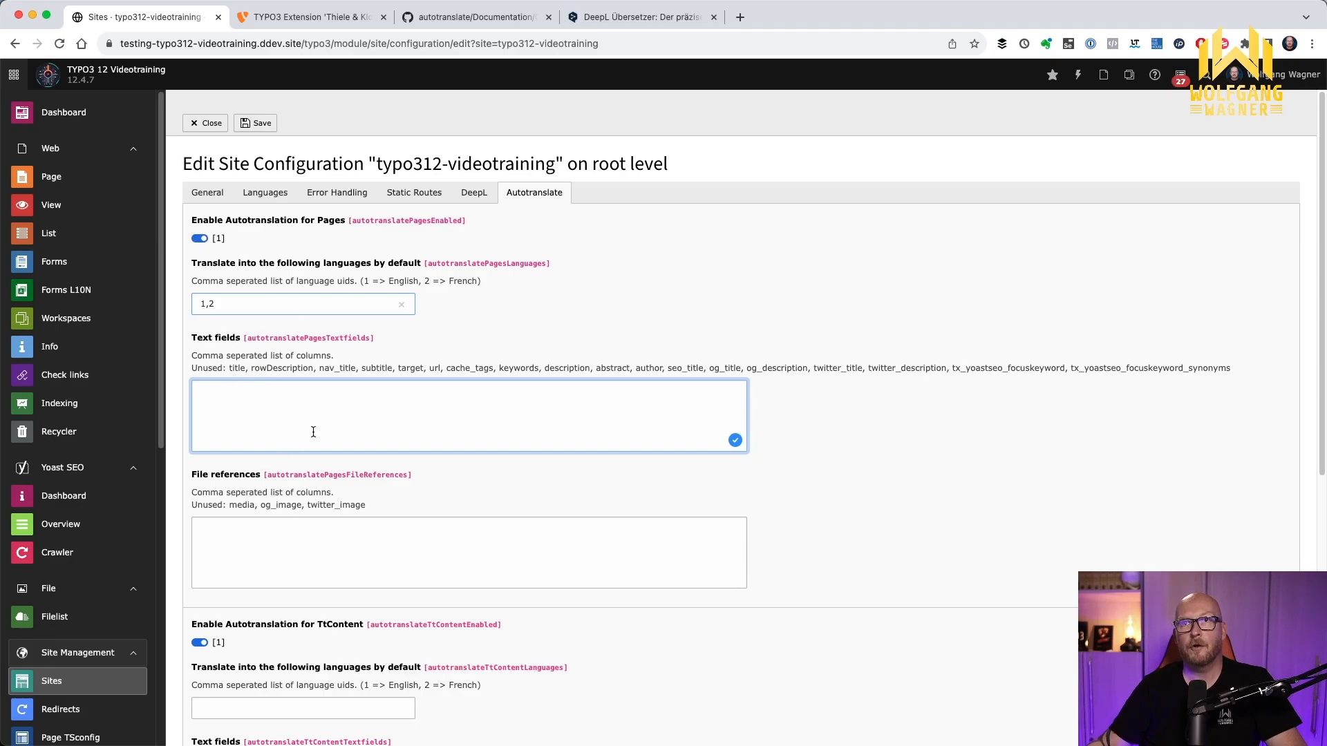
text(title,)
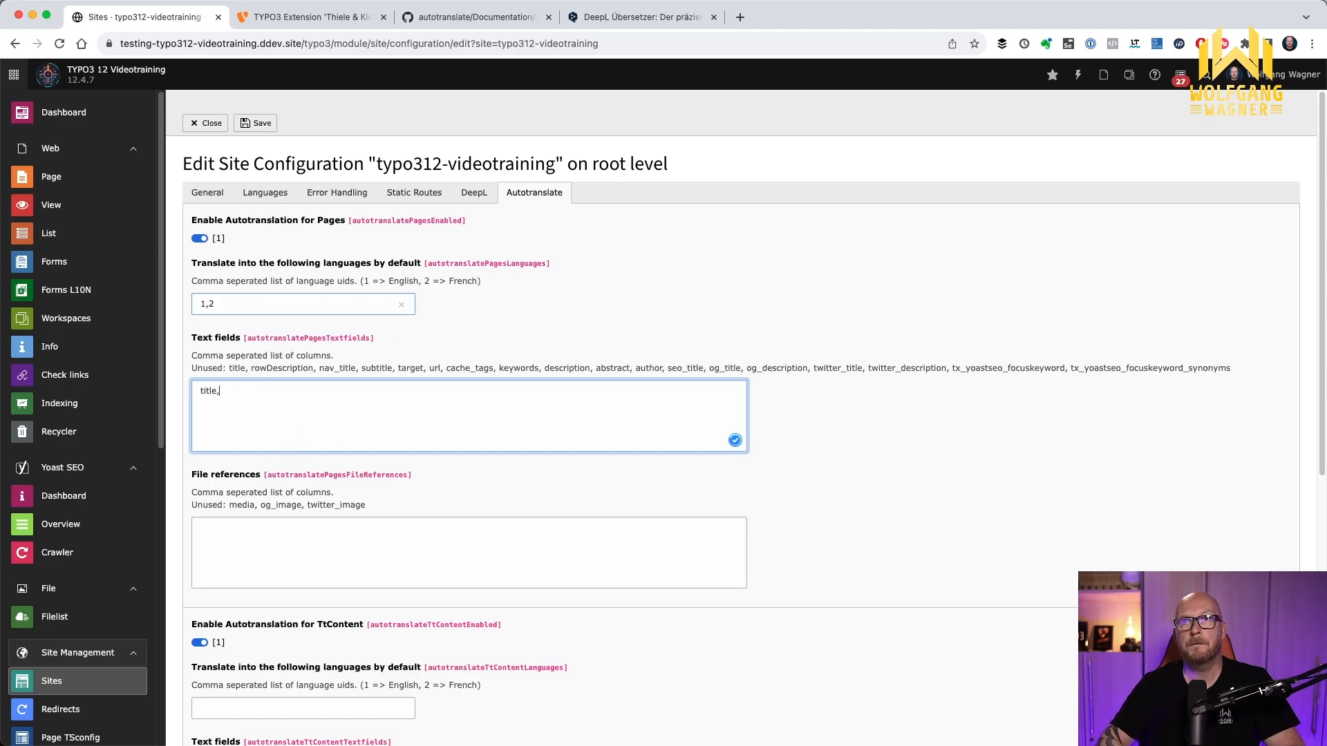
text(nav_title,subtitle)
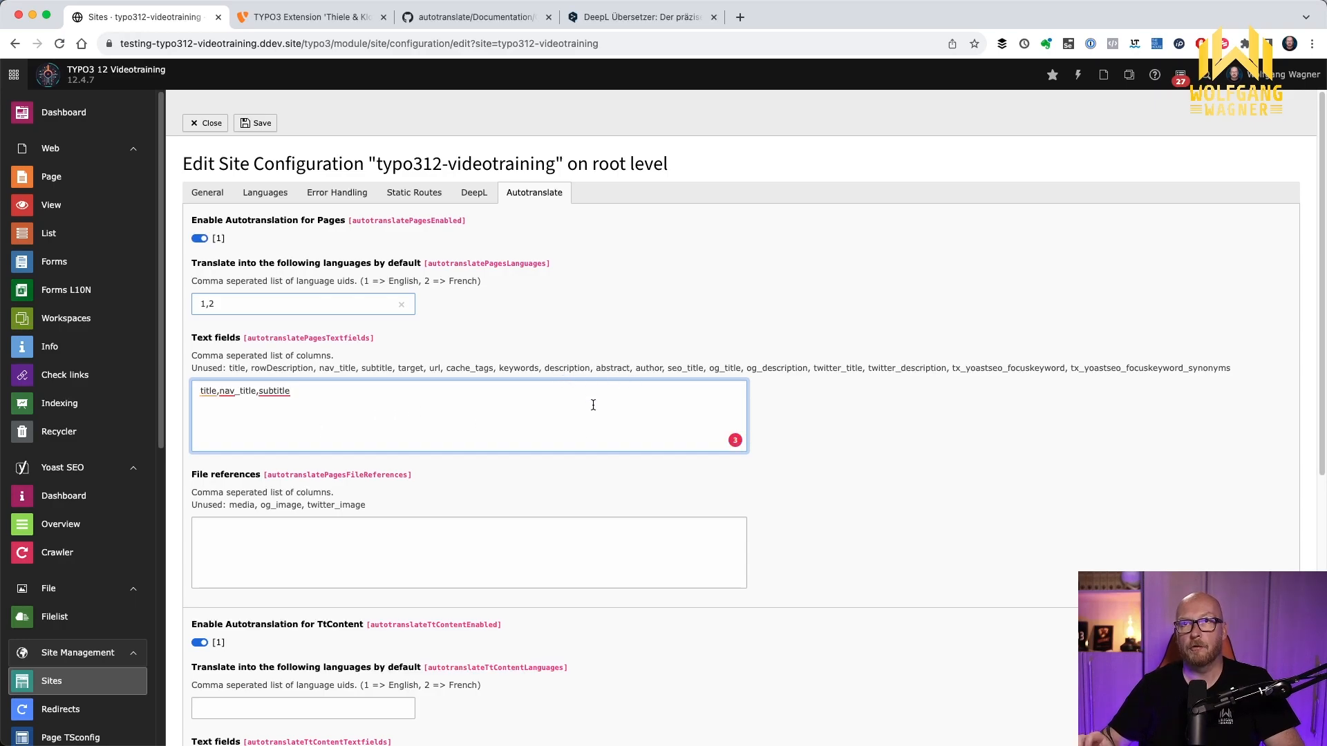
key(BackSpace)
key(BackSpace)
text(le,description)
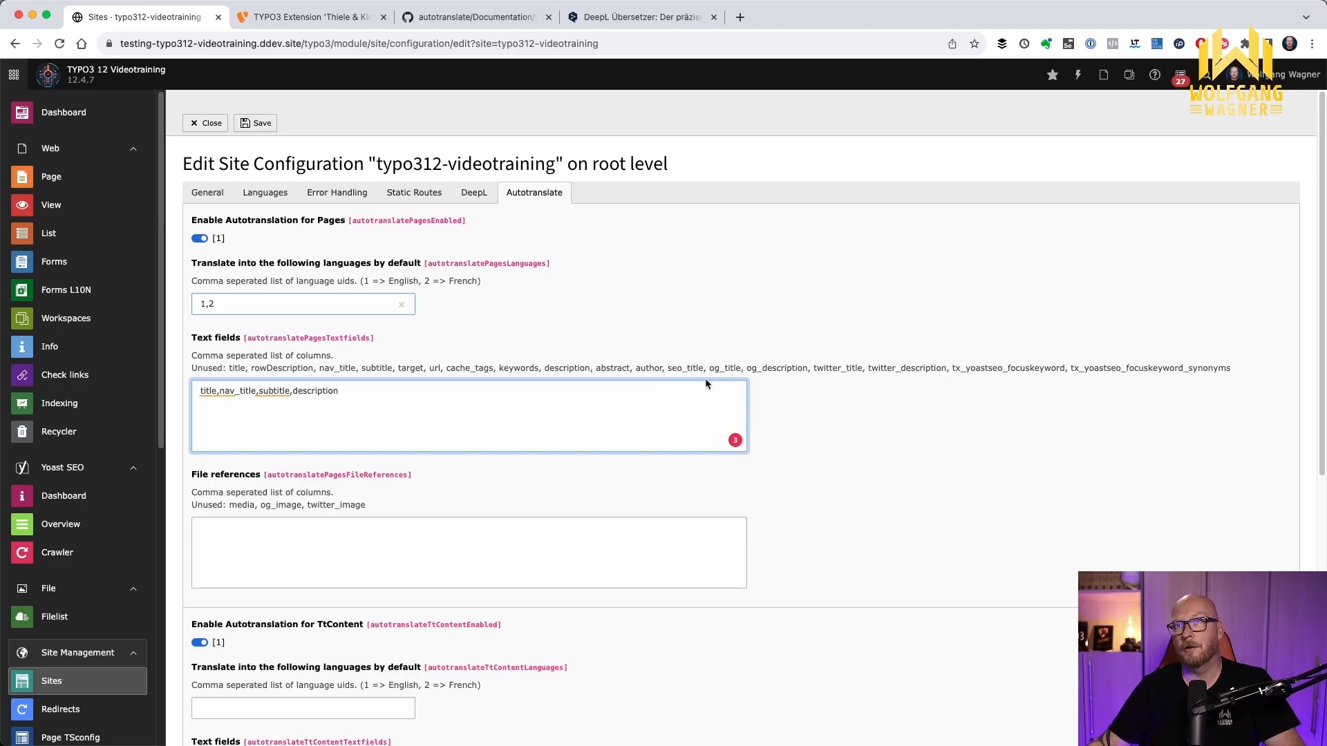
Replace the Pages text fields entry with the complete list of unused columns, from title to tx_yoastseo_focuskeyword_synonyms
drag(229, 368, 1228, 371)
key(ctrl+c)
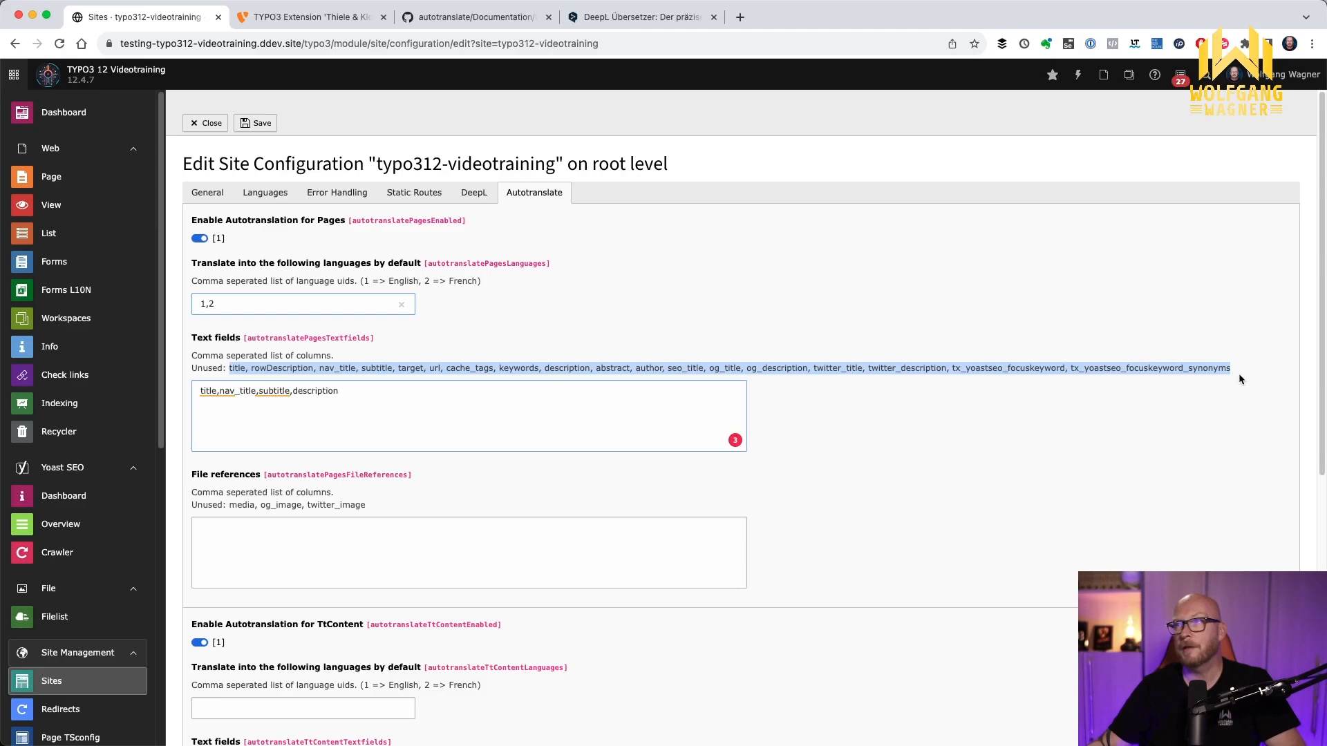
drag(505, 422, 166, 392)
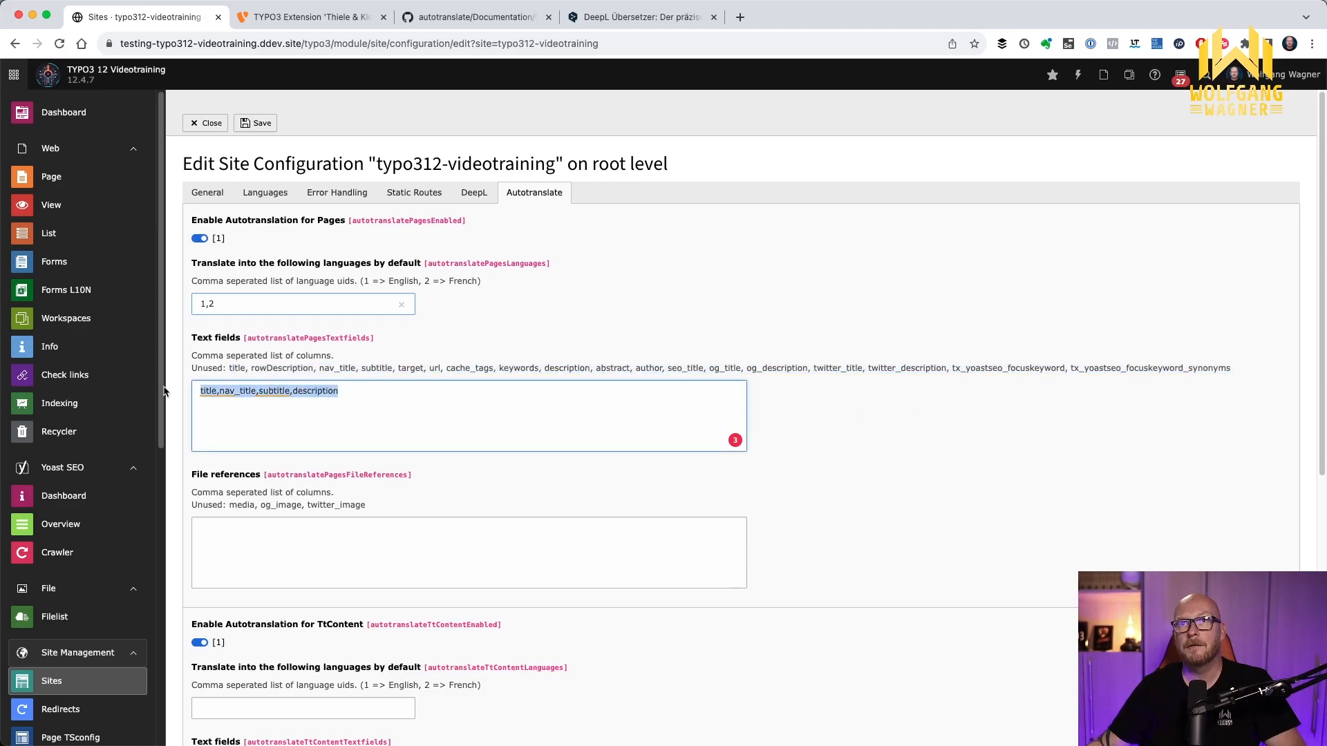
key(ctrl+v)
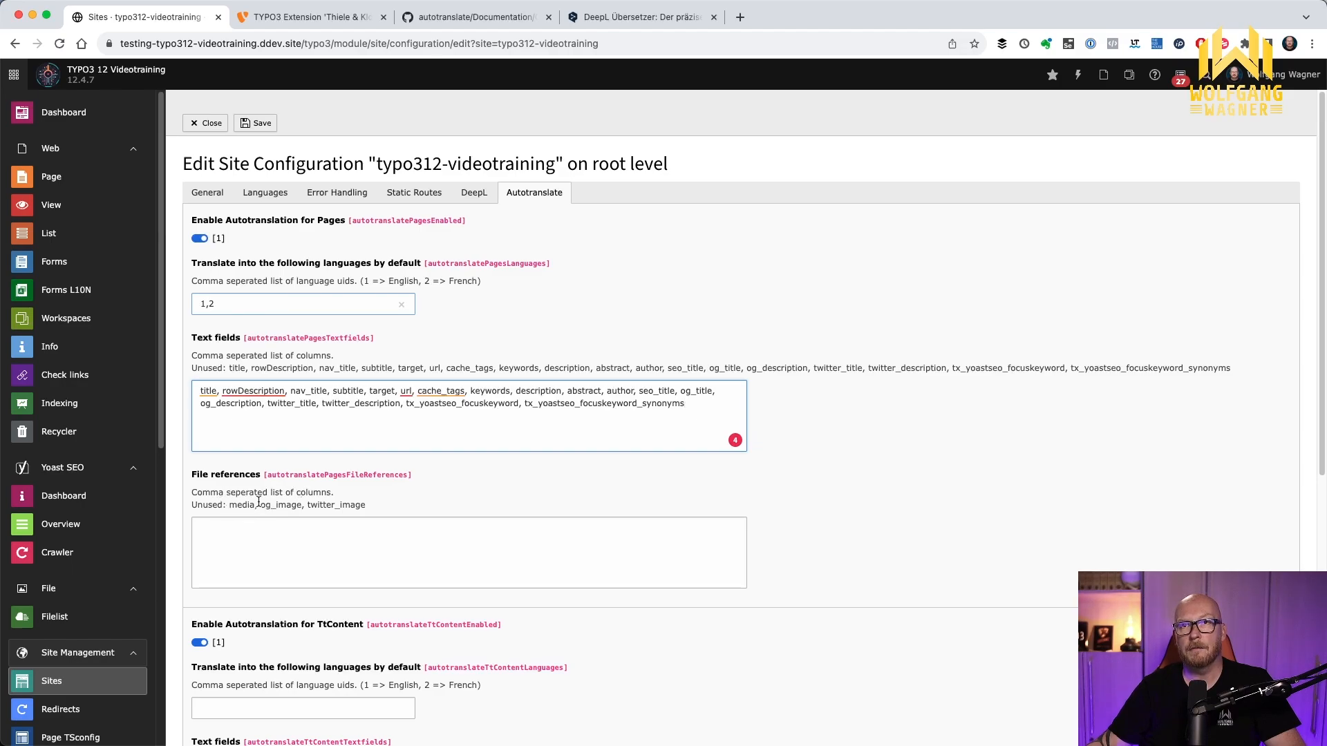
Set the default translation languages for TtContent to 1,2
scroll(239, 525, down, 5)
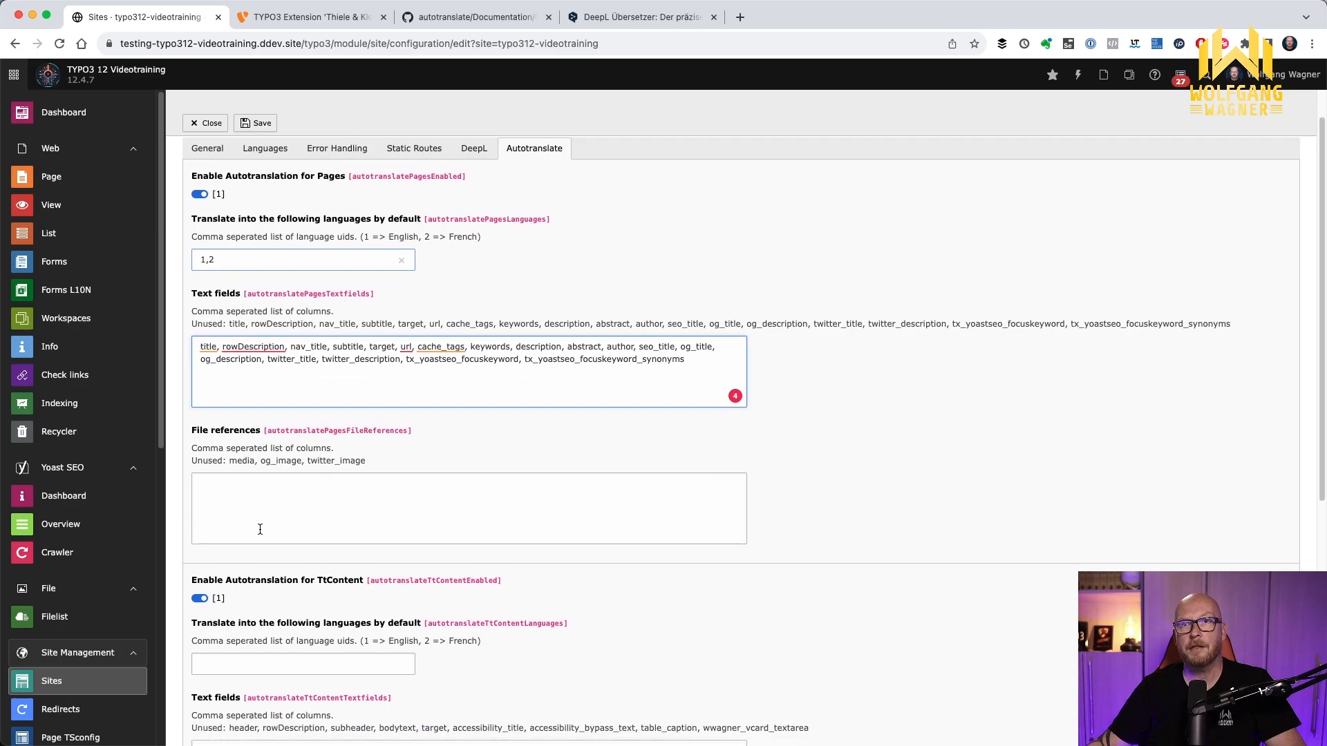
scroll(263, 528, down, 2)
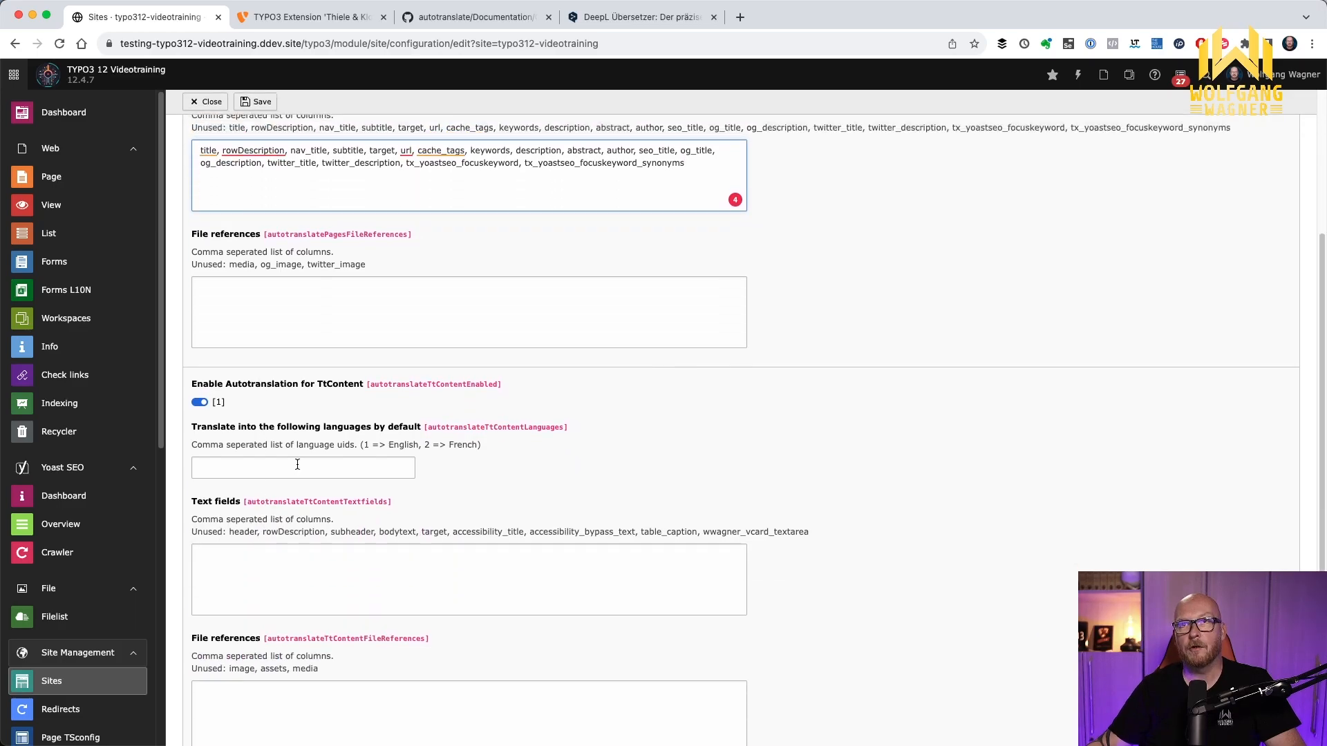
text(1,2)
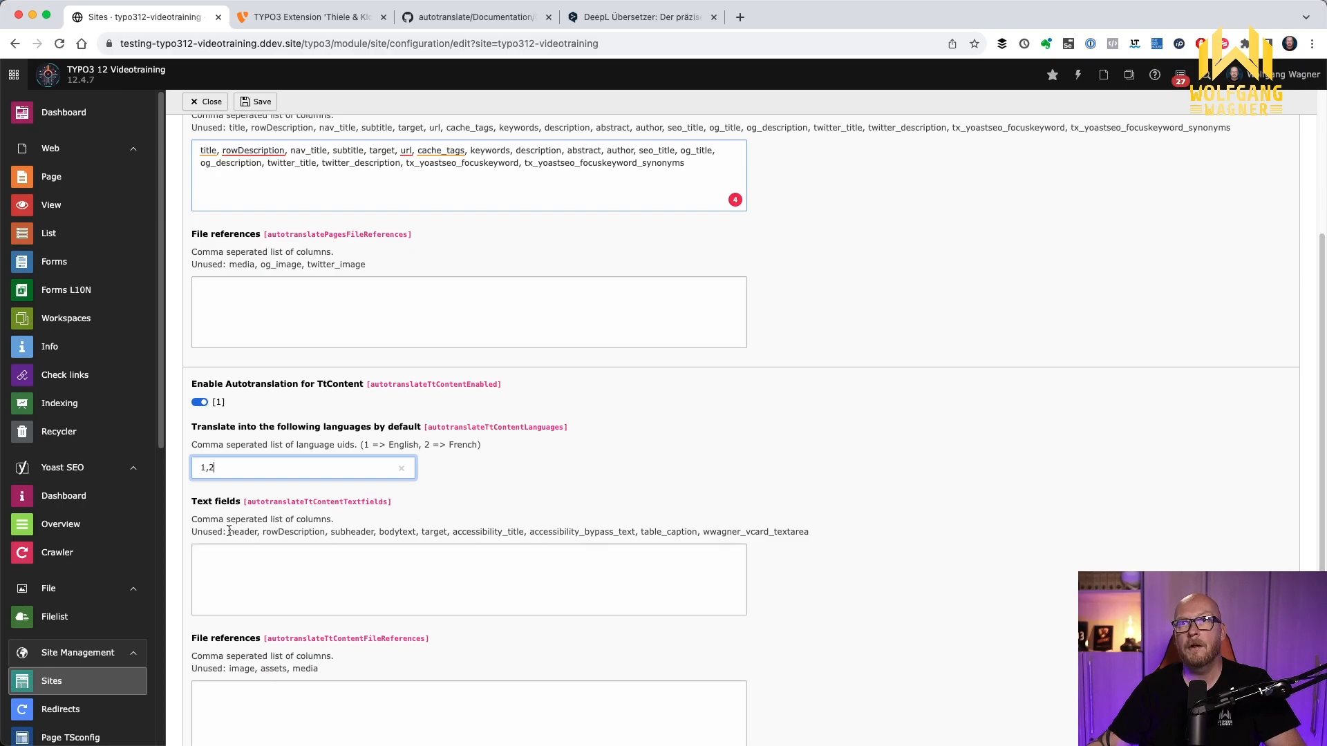
Copy all unused TtContent columns, from header to wwagner_vcard_textarea, into the TtContent text fields
drag(231, 532, 831, 532)
key(super+c)
click(491, 572)
key(super+v)
scroll(470, 573, down, 5)
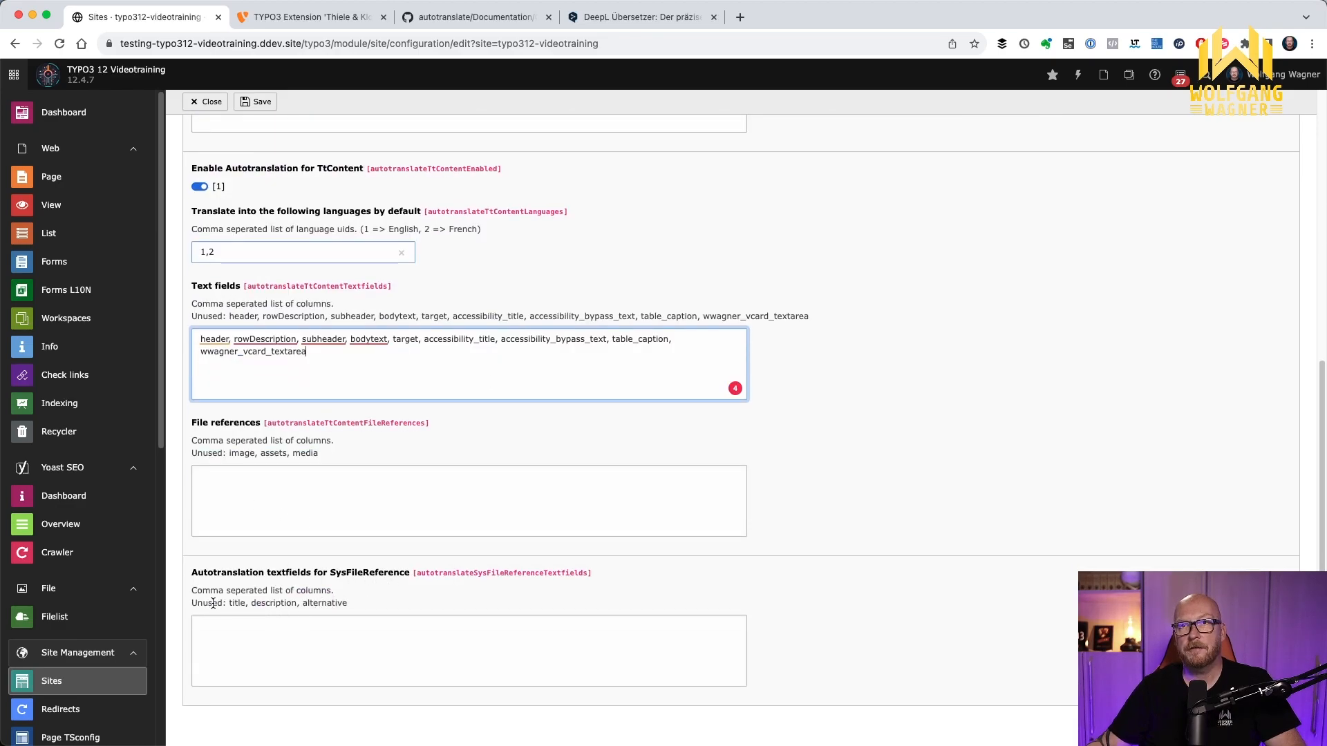
Copy the unused SysFileReference columns title, description, alternative into its autotranslation text fields and save the site configuration
drag(228, 603, 348, 604)
key(super+c)
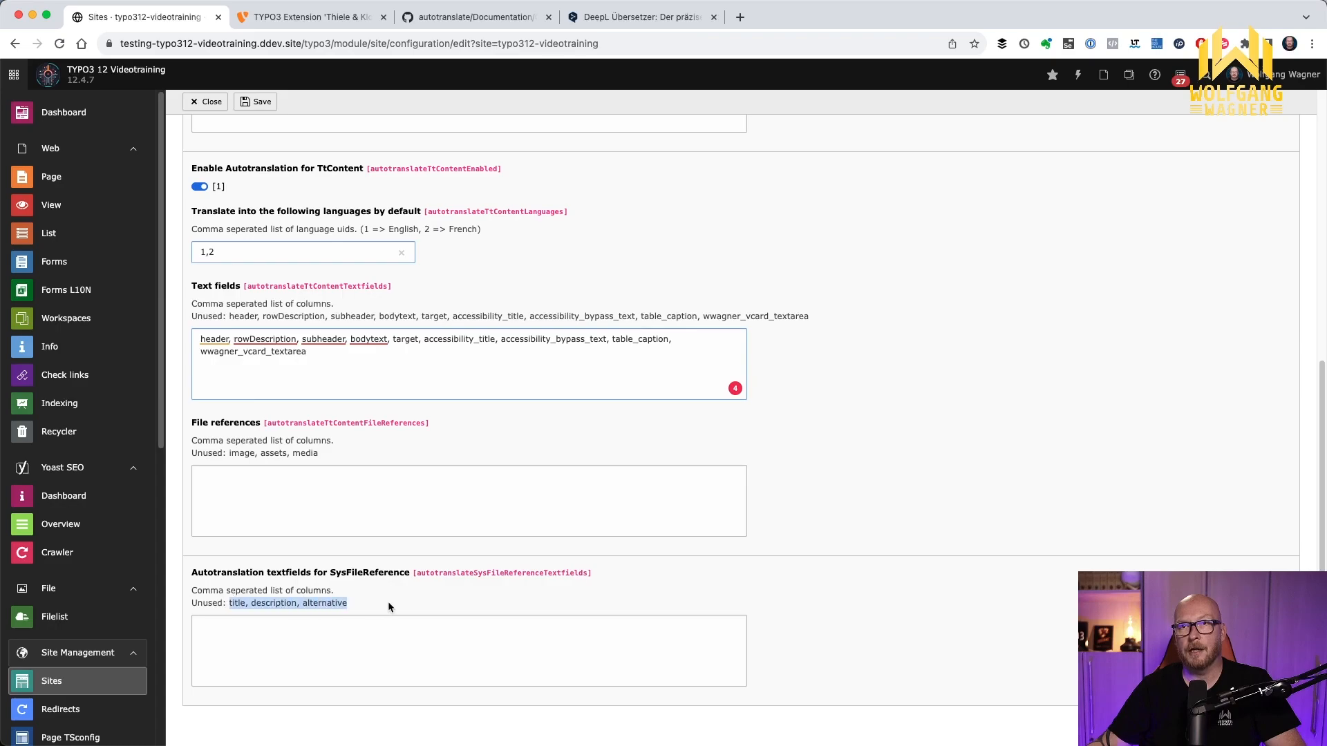
click(292, 626)
key(super+v)
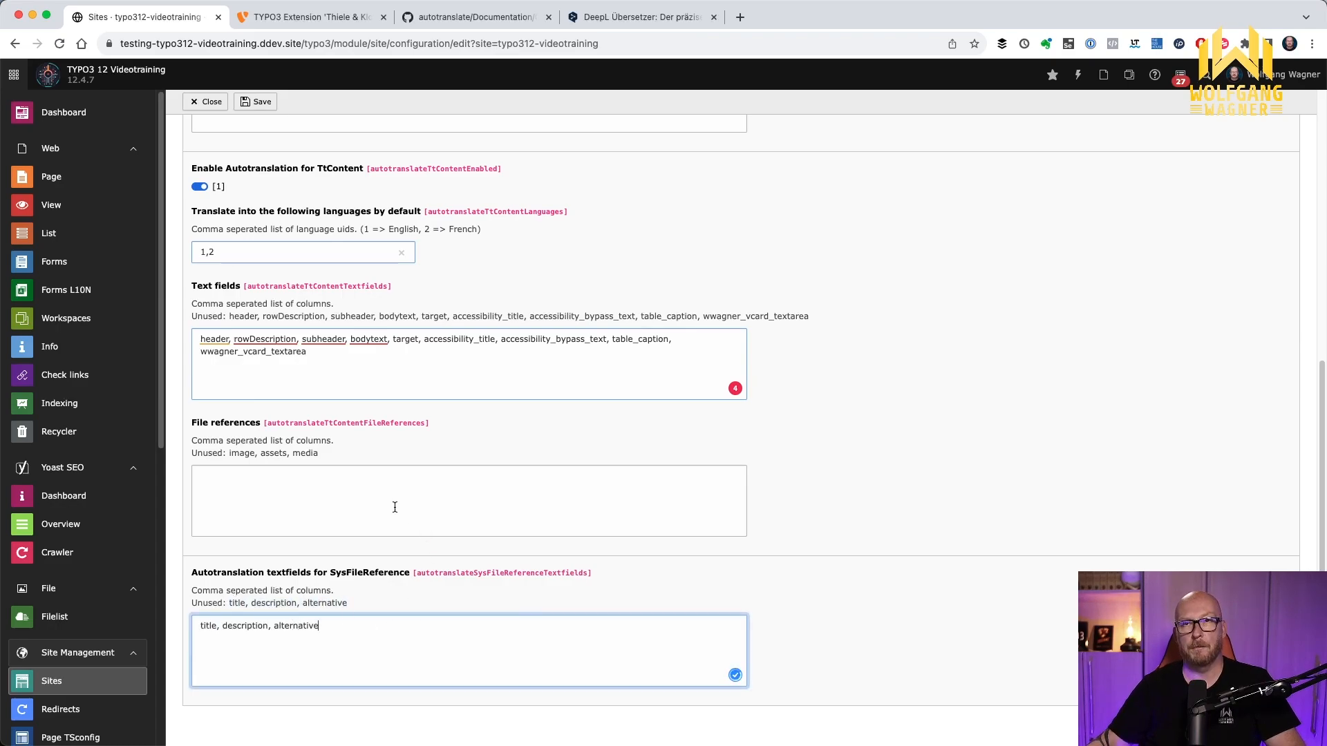
click(257, 102)
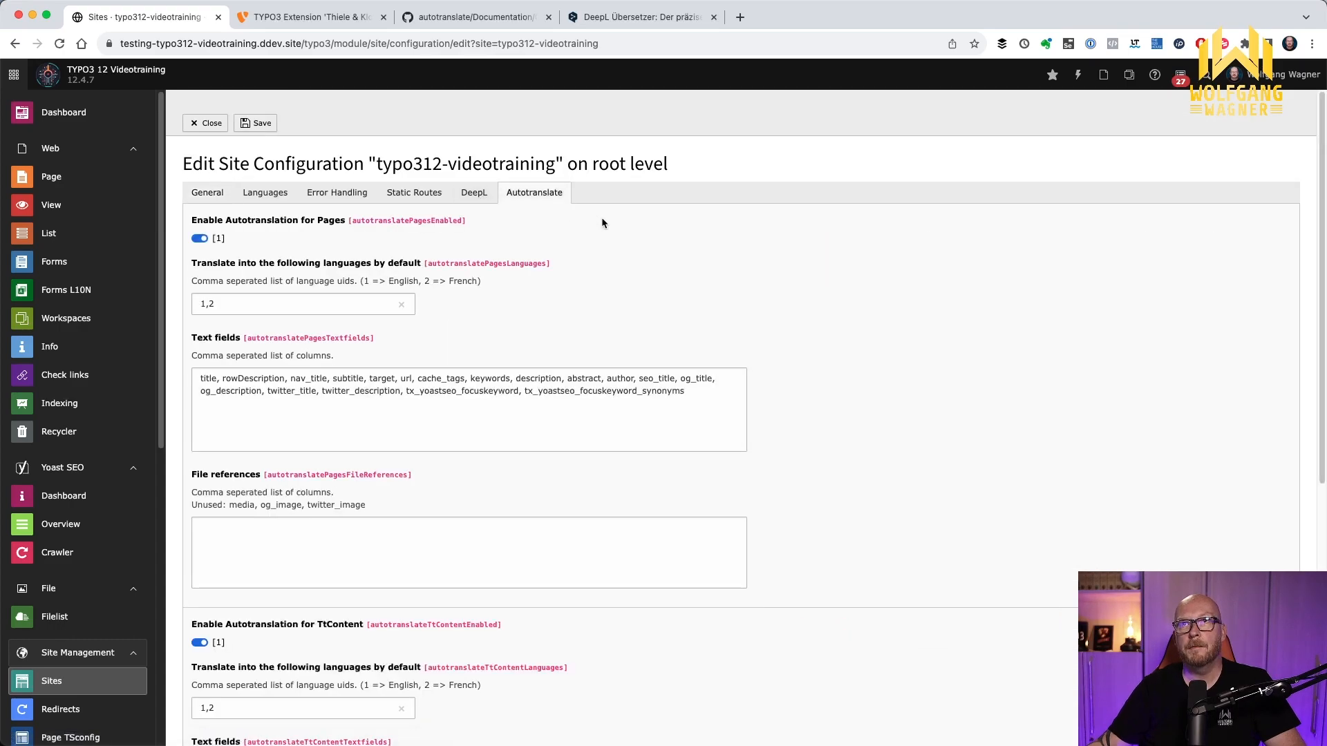
In the site's language settings, set the DeepL target language of English to English (American) [EN-US]
click(269, 196)
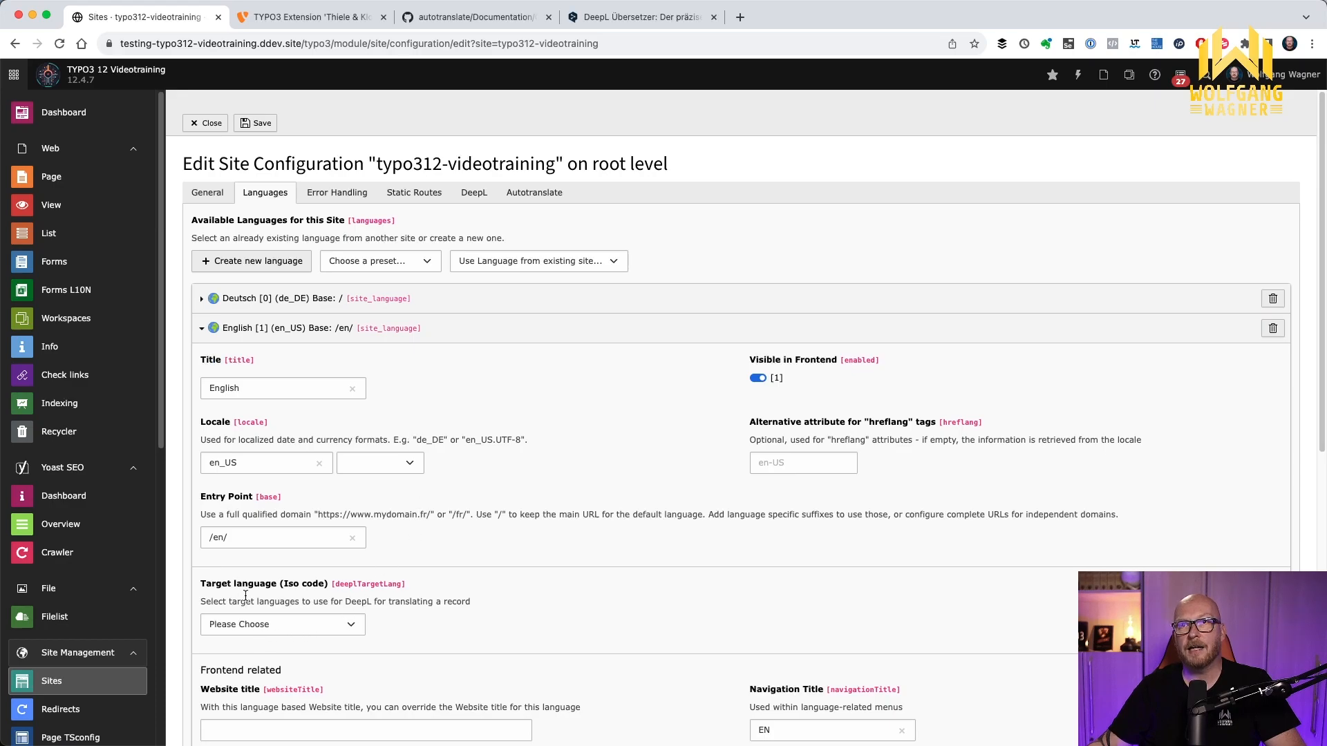
click(302, 625)
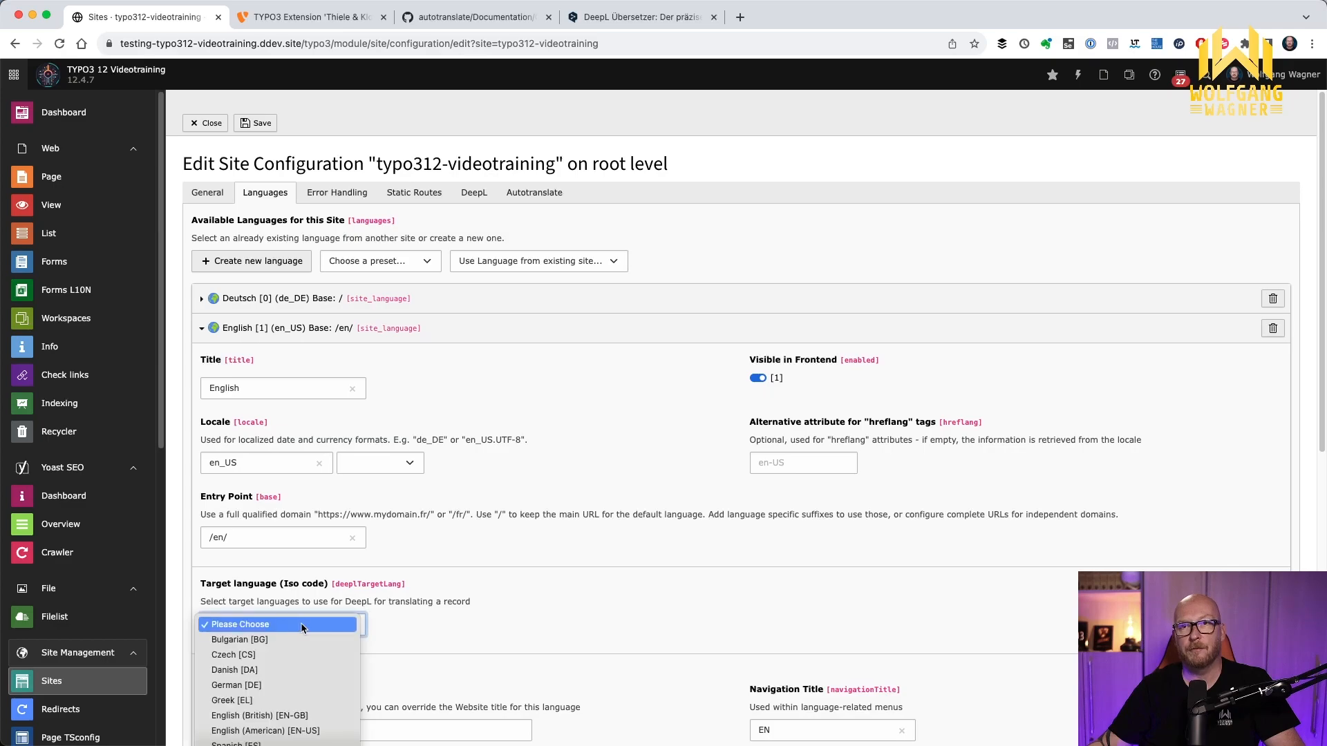
click(261, 732)
Set the DeepL target language of the French site language to French [FR] and save the site configuration
scroll(456, 519, down, 8)
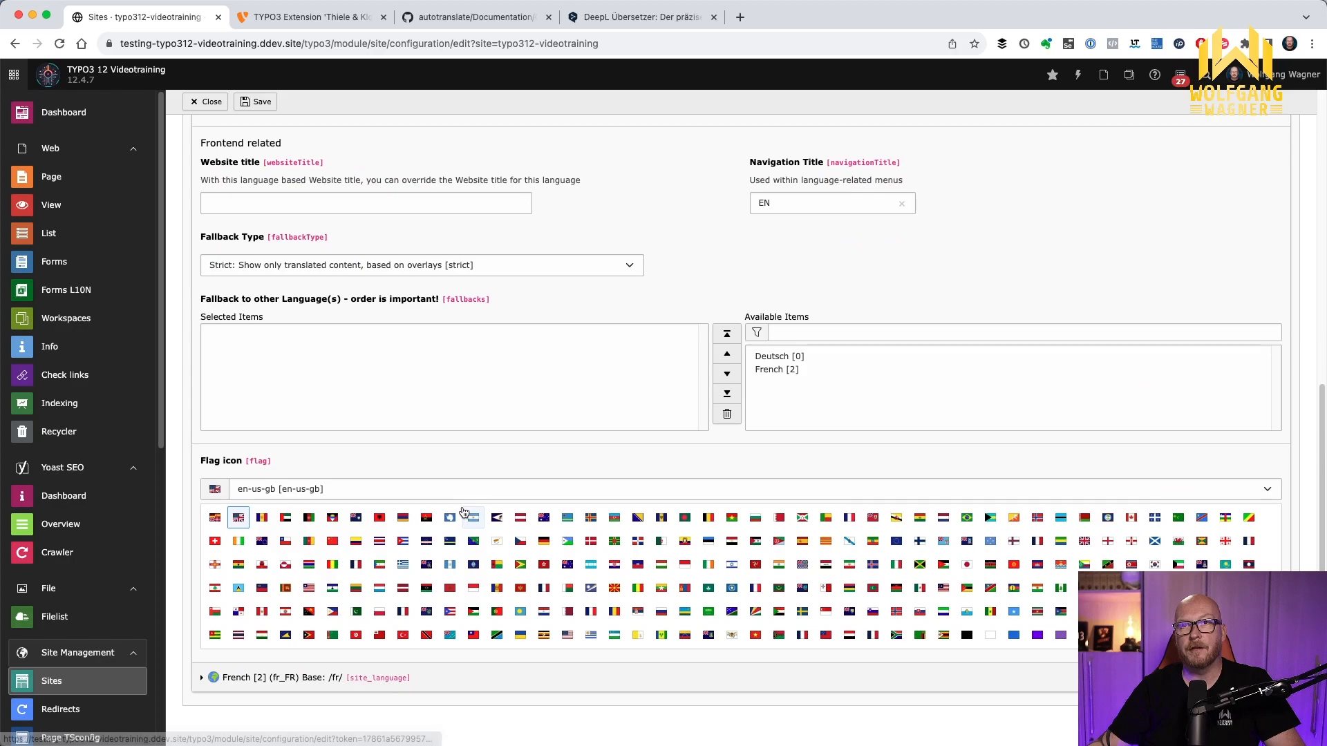
click(366, 676)
scroll(436, 541, down, 3)
scroll(437, 541, down, 3)
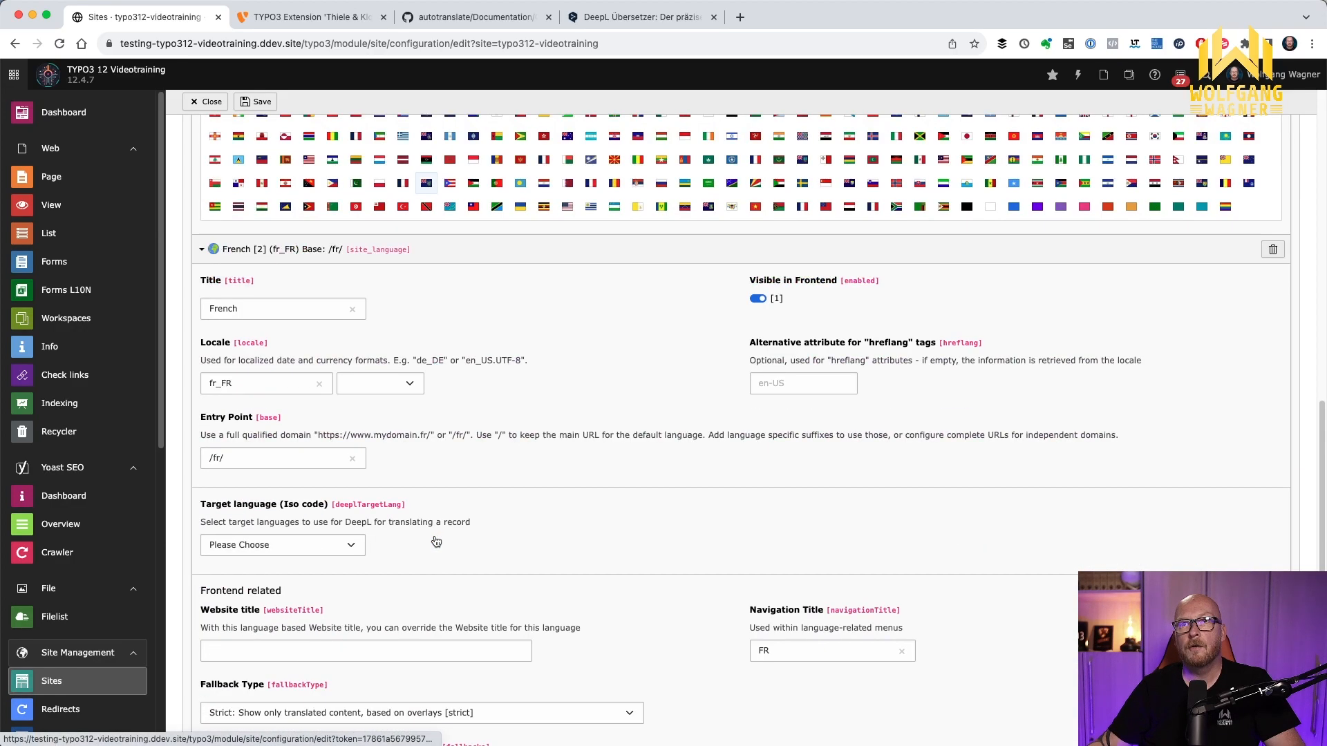
click(297, 547)
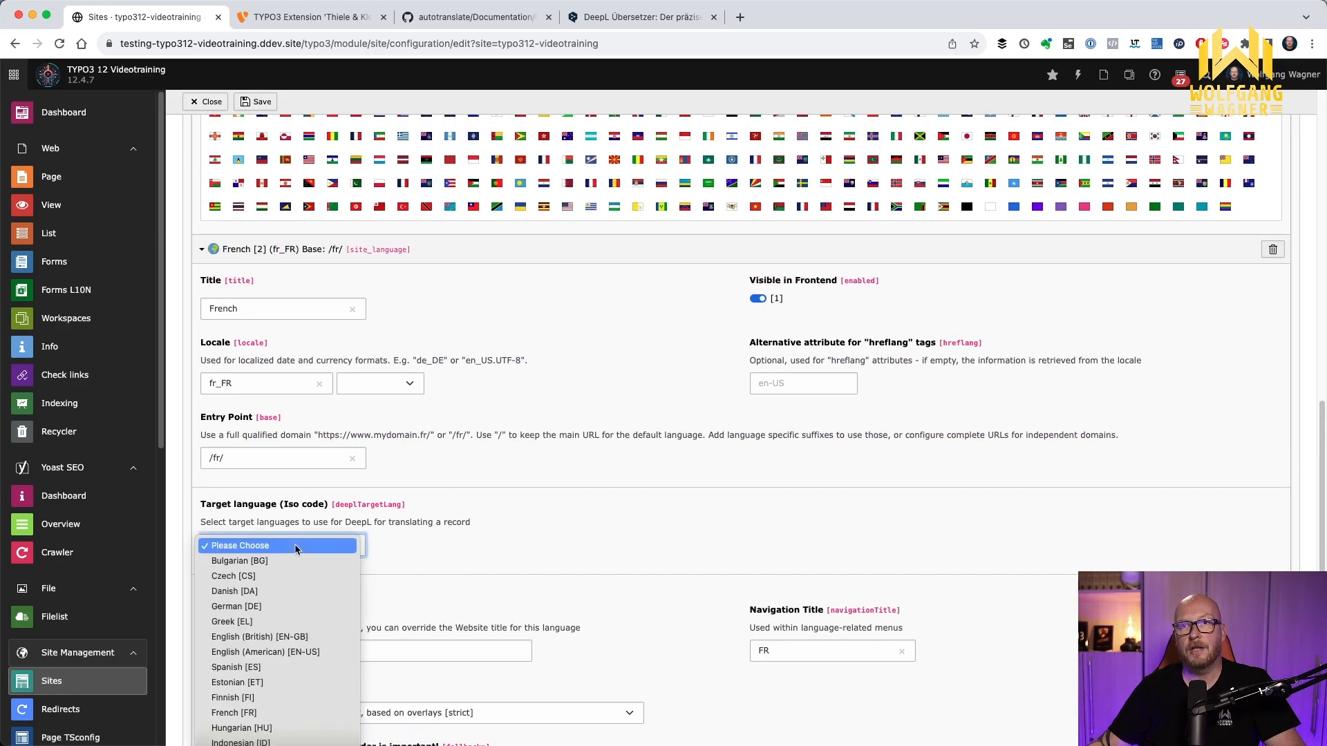
click(247, 714)
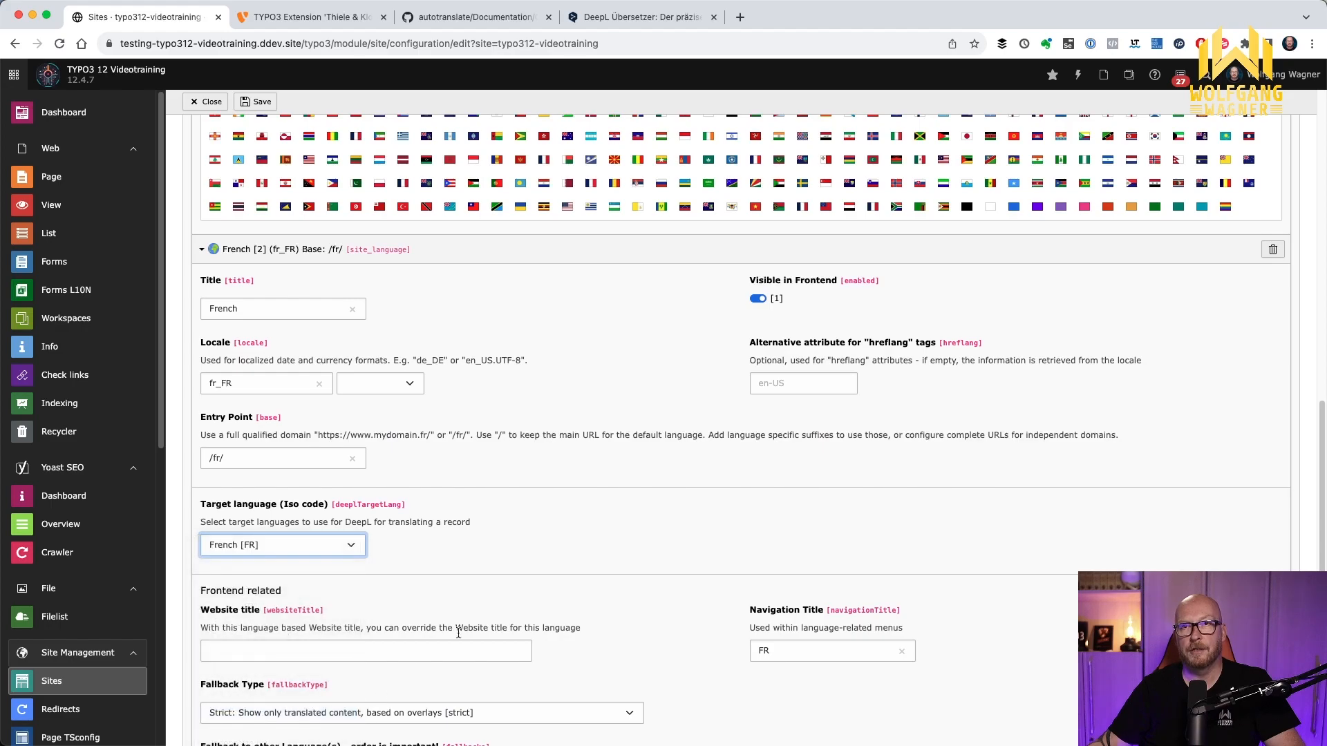
click(269, 107)
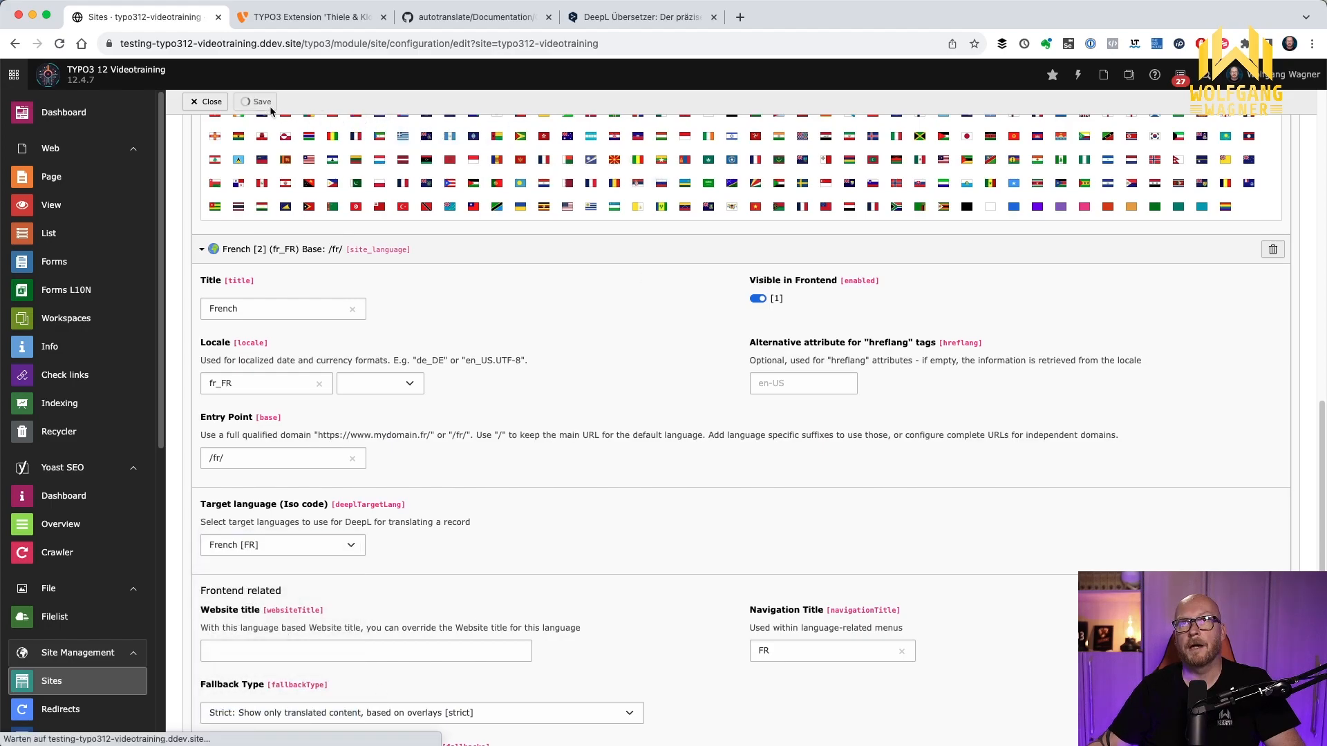
Create a new page named Demo between Home and News in the Startseite page tree
click(71, 185)
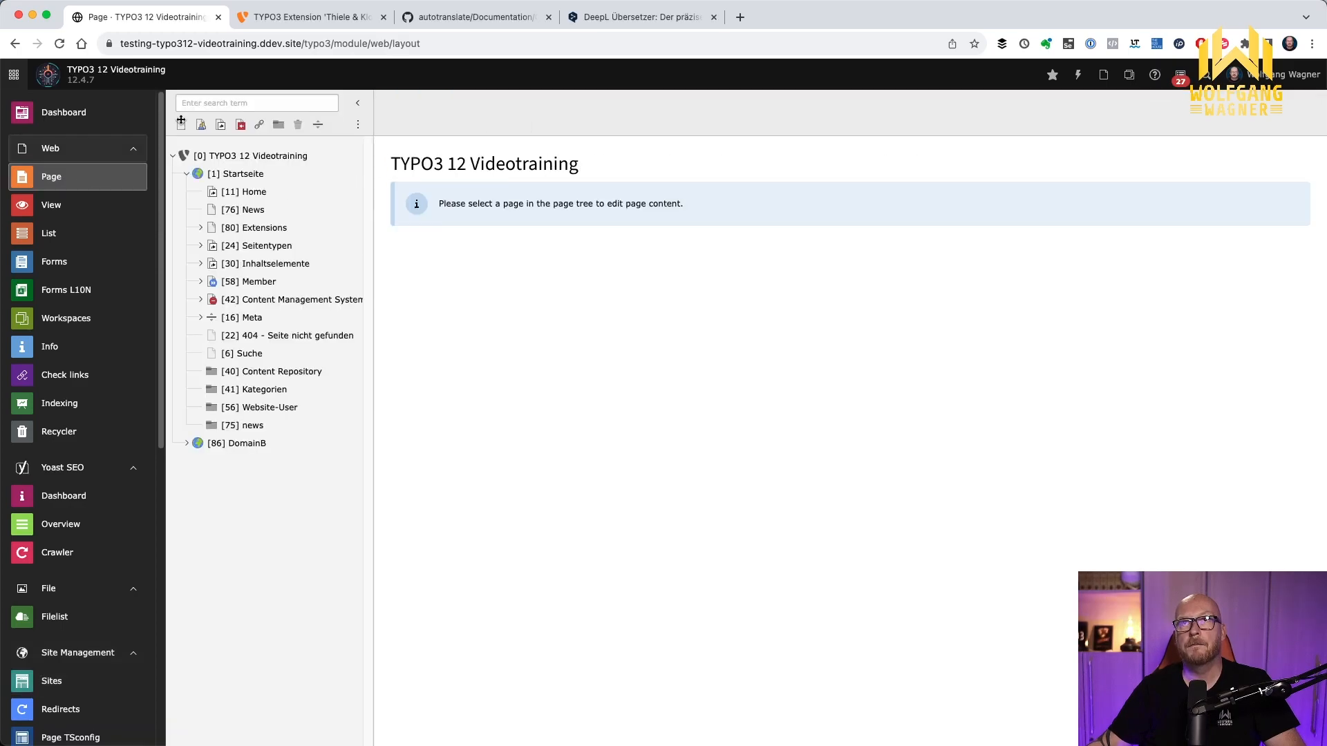
drag(180, 122, 259, 203)
text(Demo)
key(Return)
Enable the Demo page and open its content
click(213, 210)
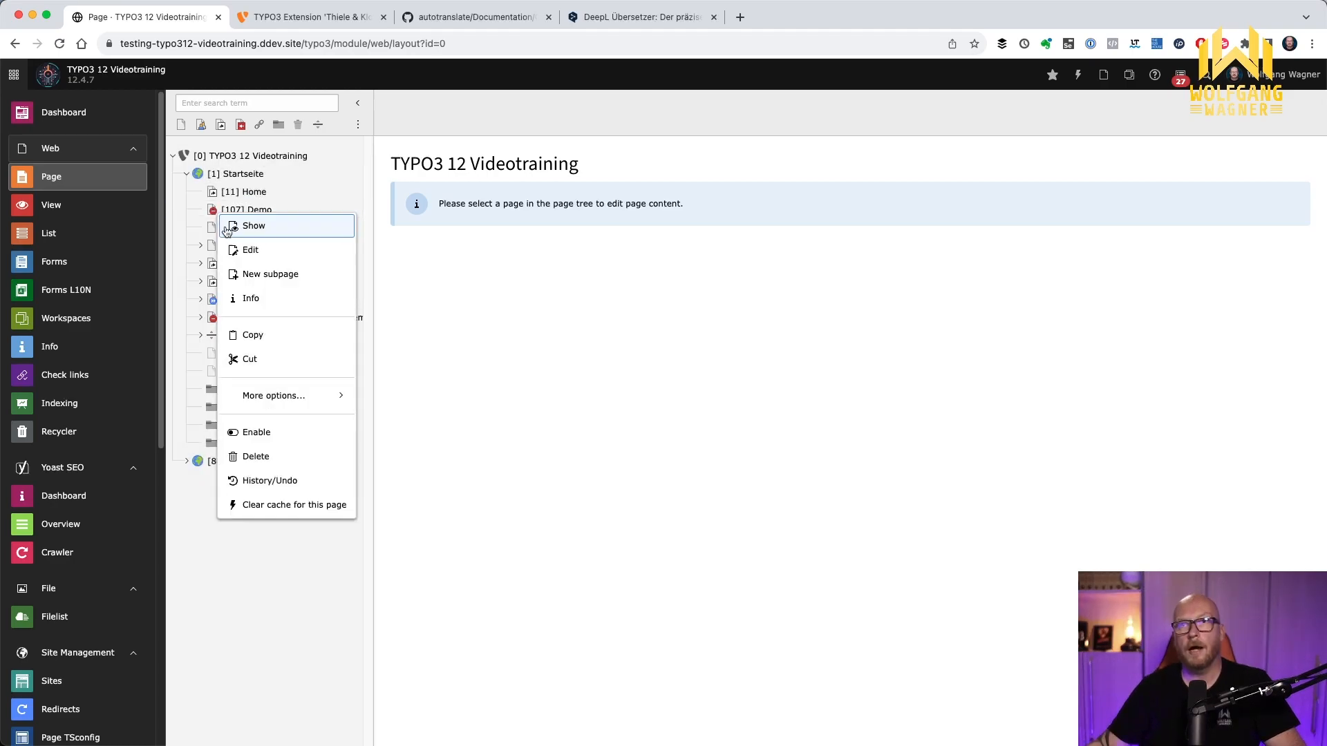
click(253, 433)
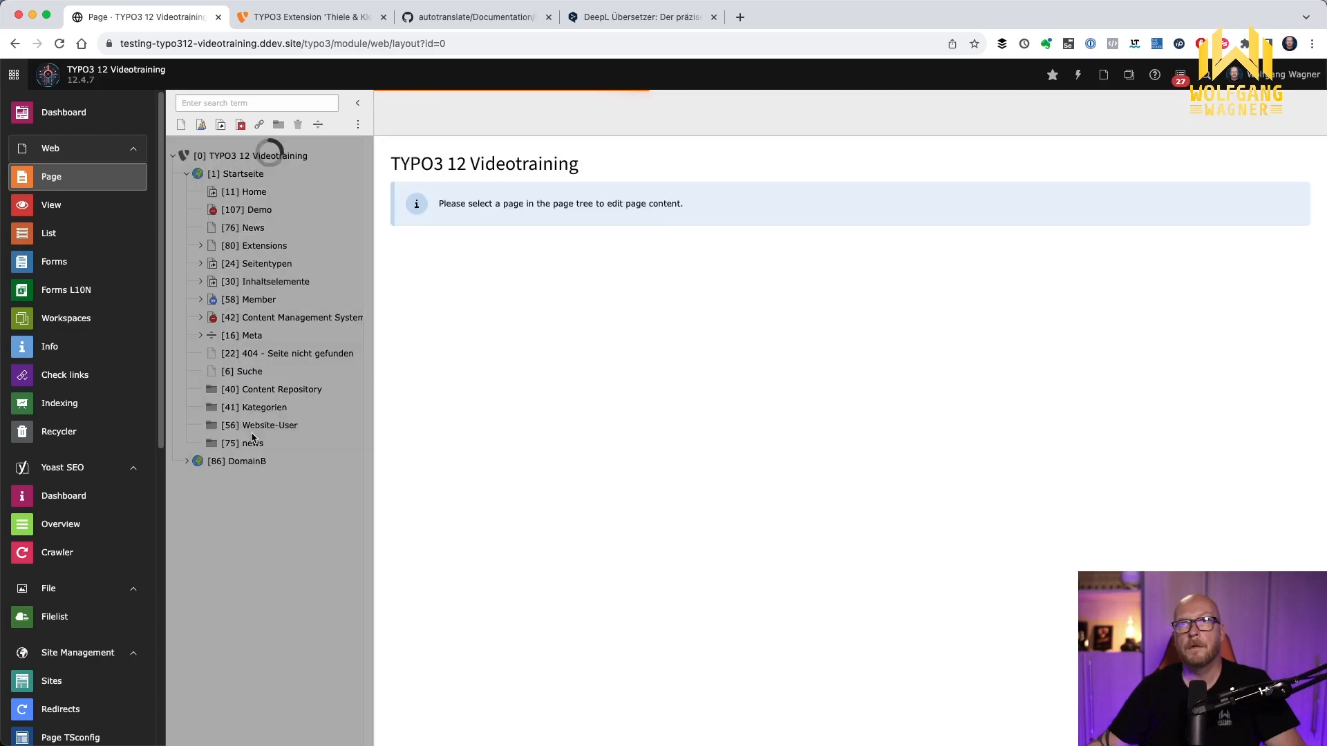
click(257, 211)
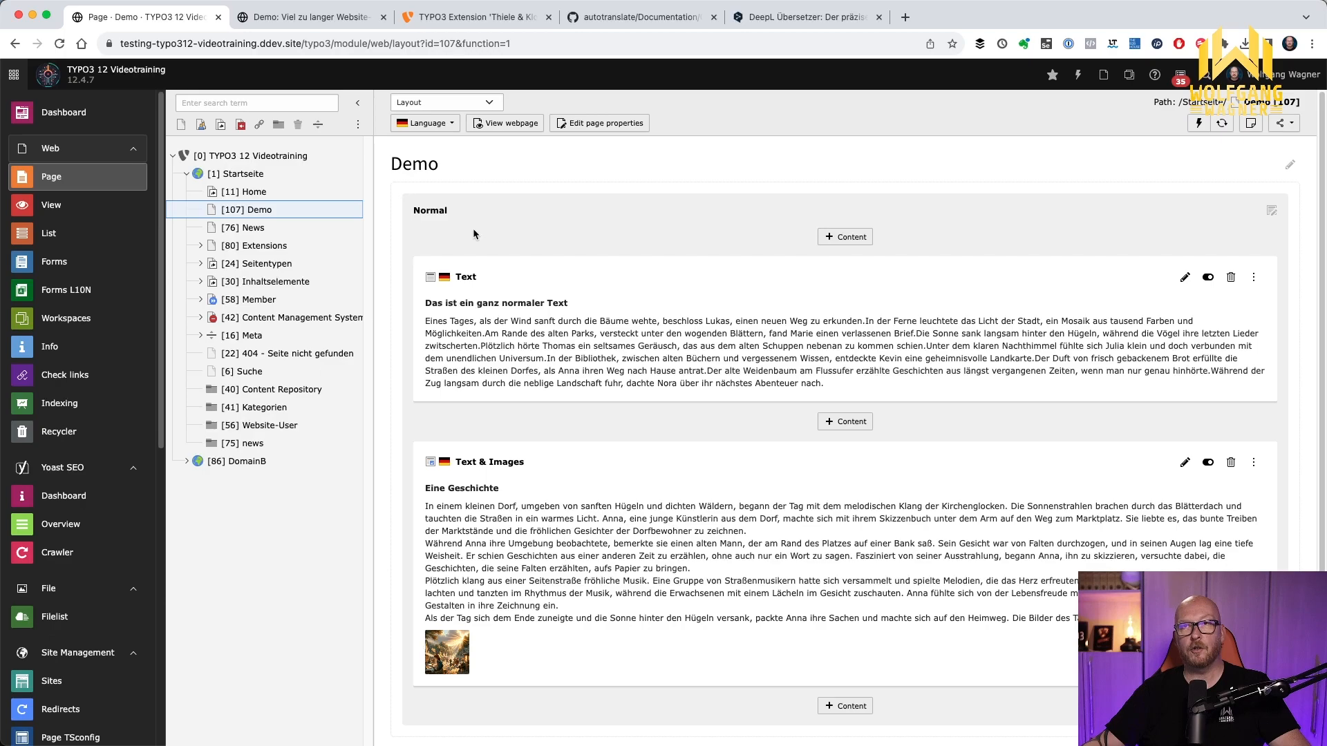
View the Demo page's English version, then compare its content in all languages side by side
click(440, 129)
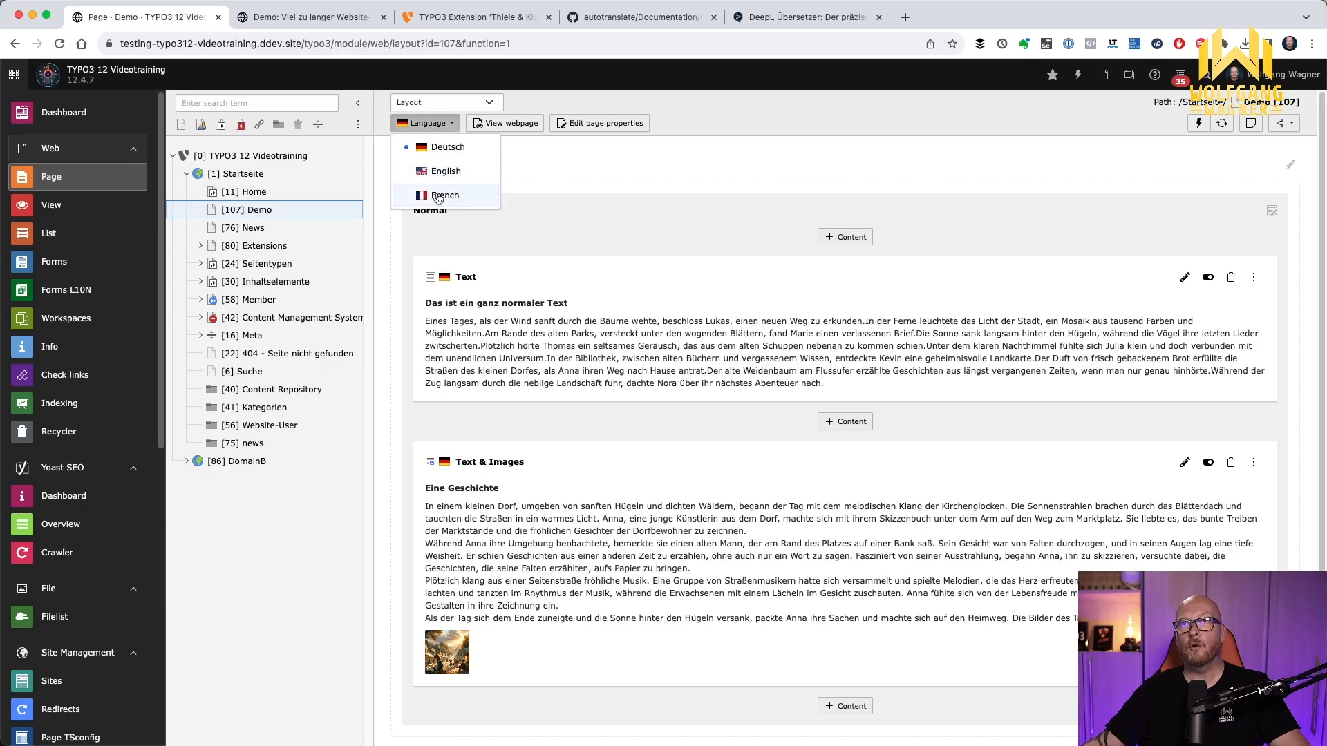
click(443, 172)
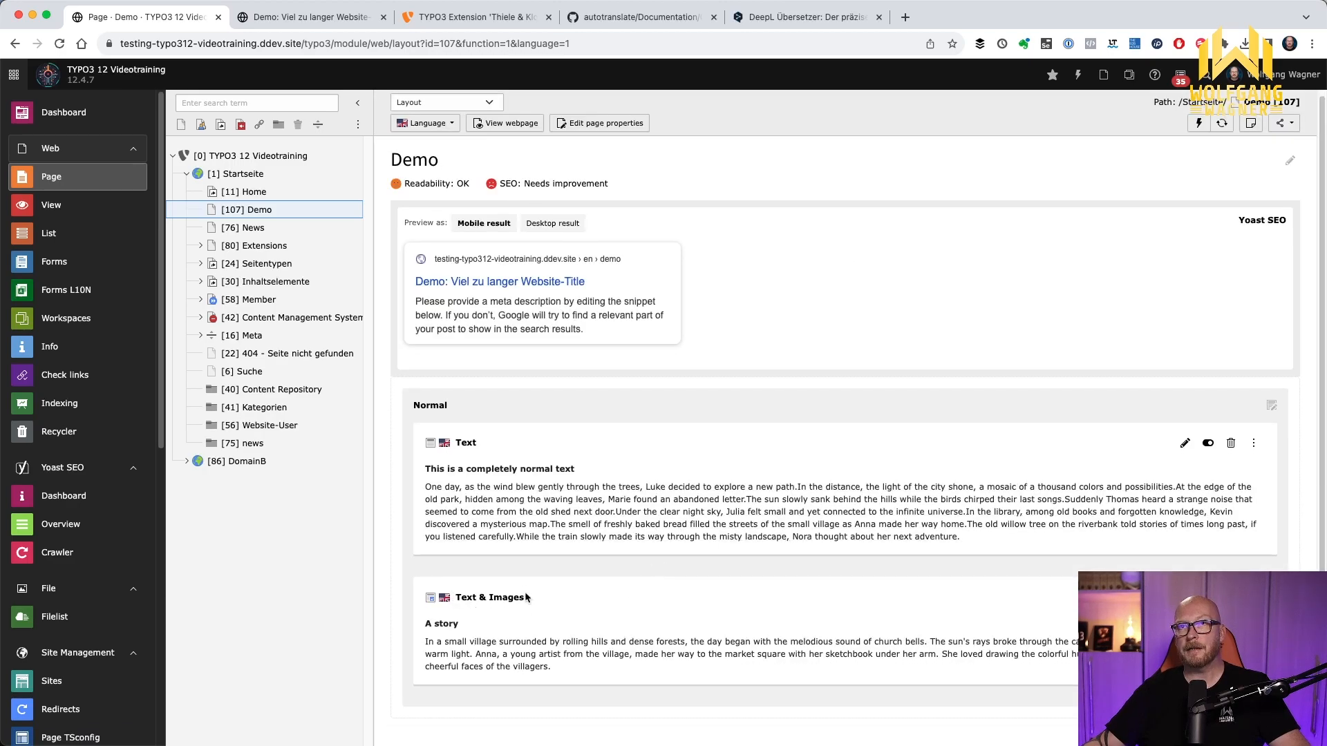
click(447, 102)
click(436, 115)
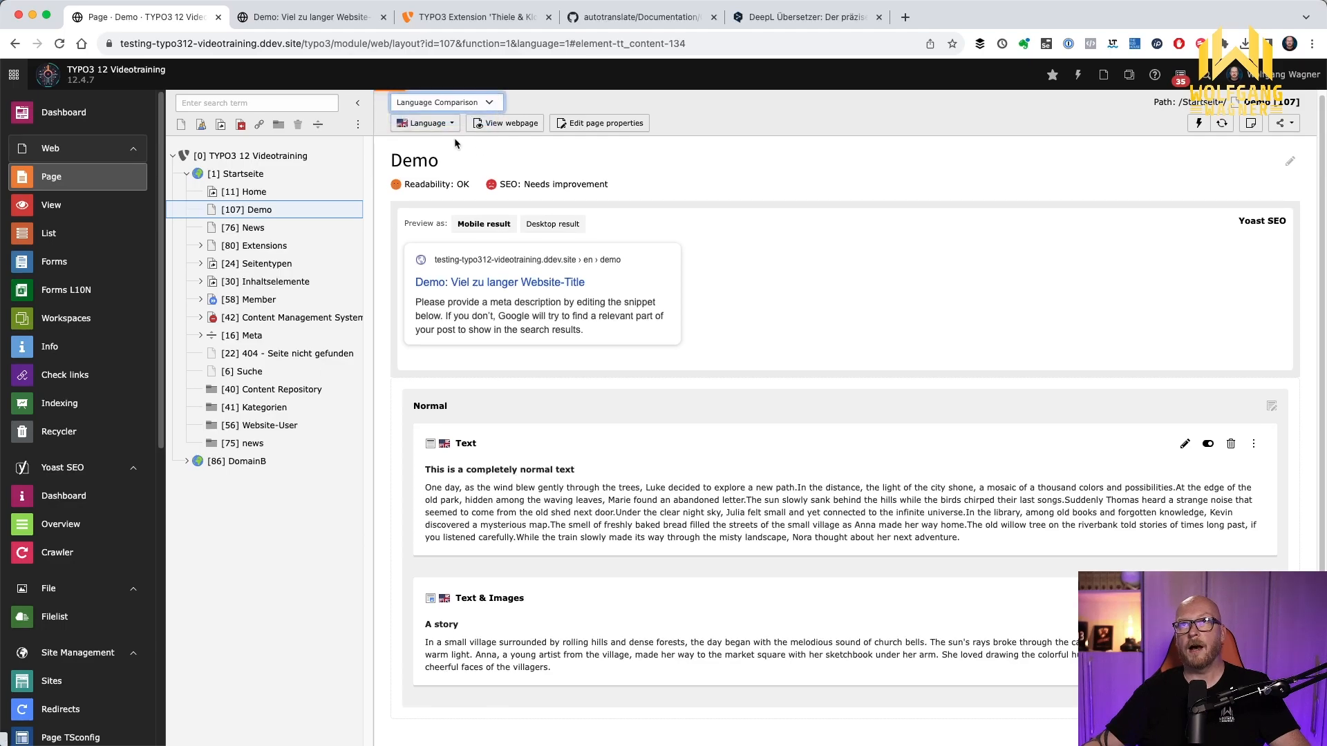
click(425, 123)
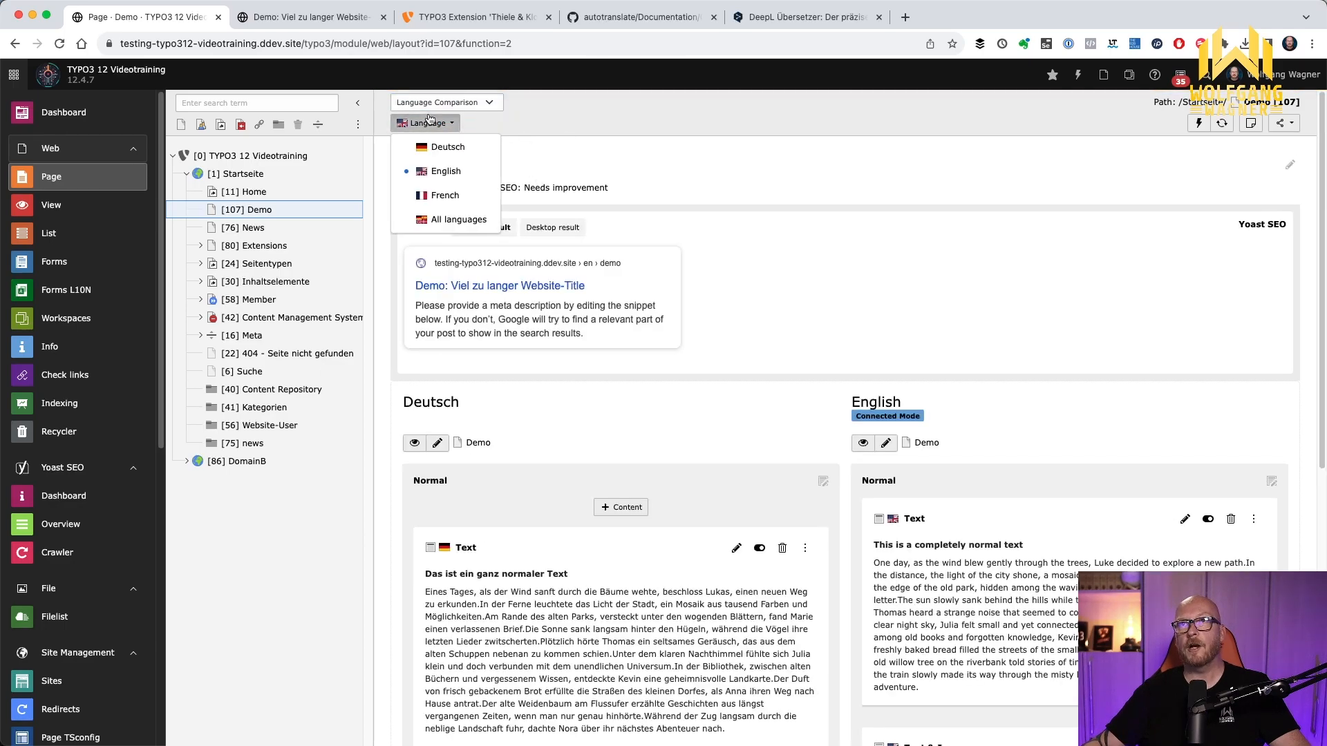
click(435, 218)
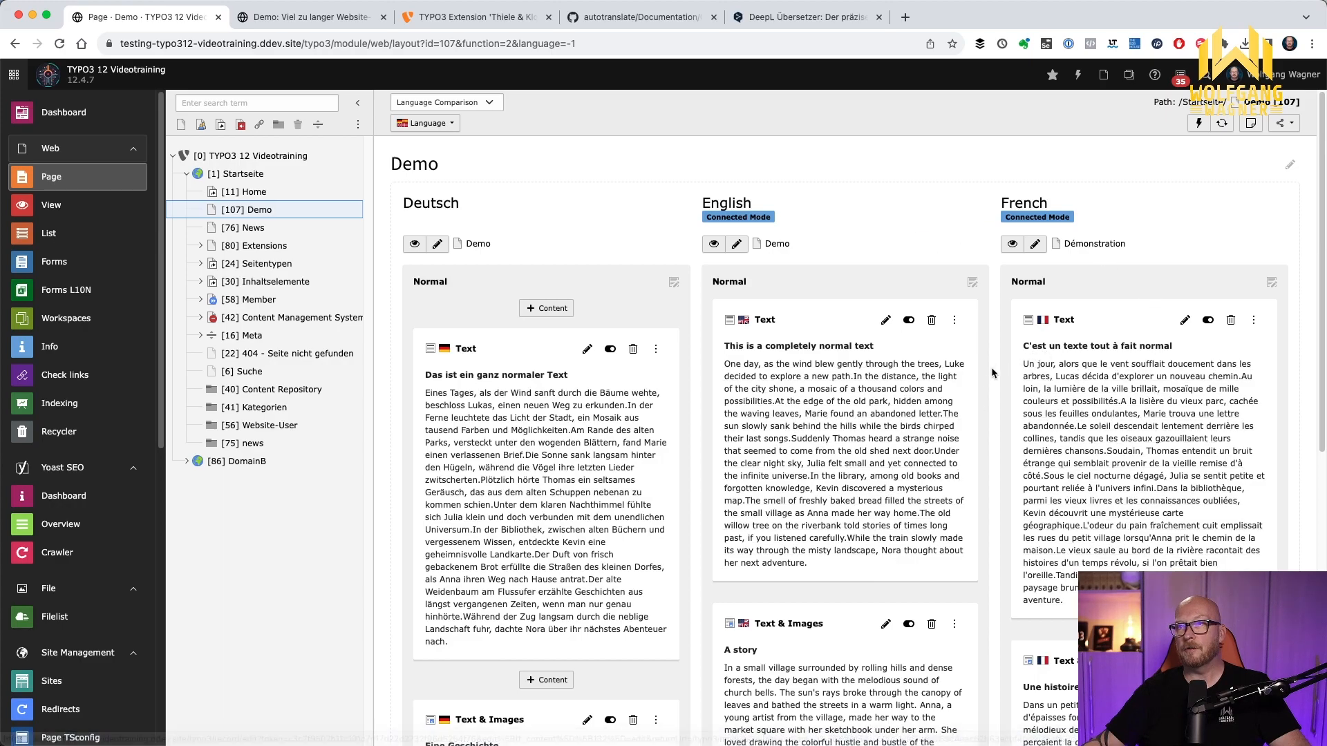
scroll(957, 386, down, 5)
scroll(957, 386, down, 5)
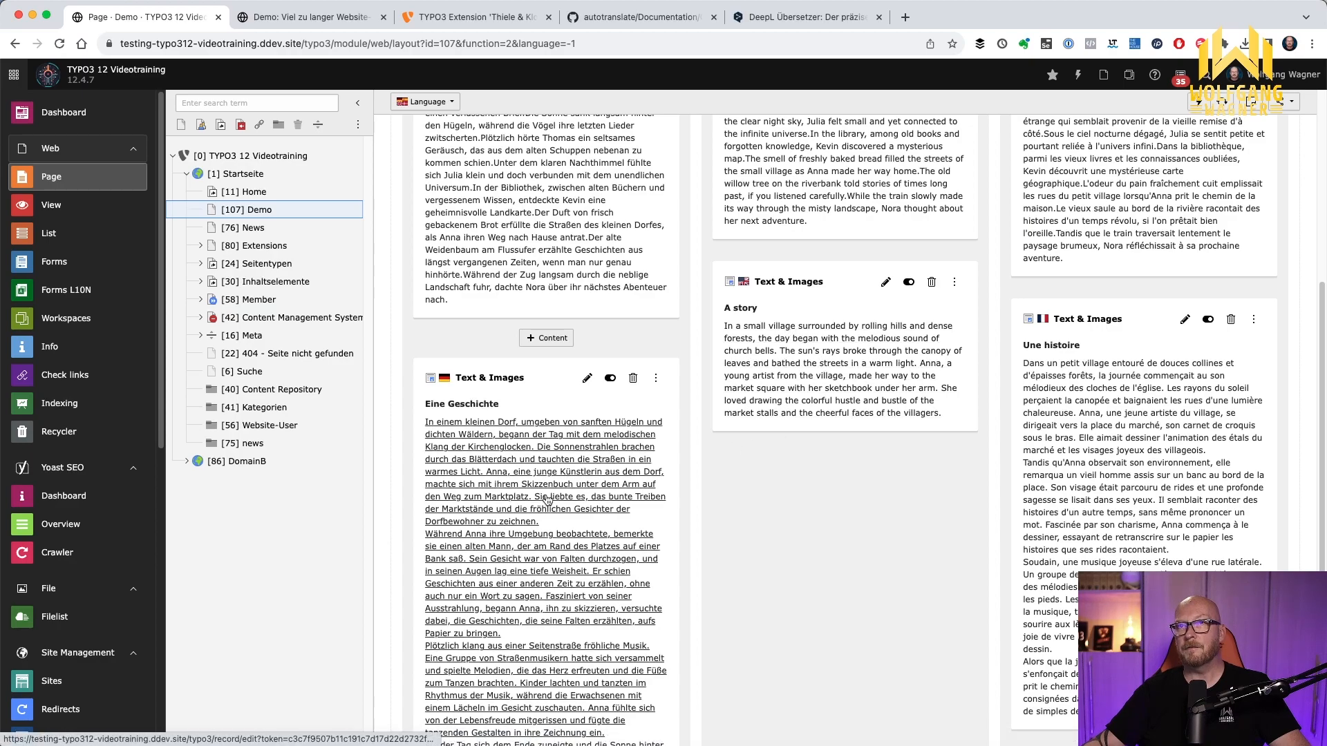
Remove the empty paragraphs from the text of the English "A story" element, then save and close it
scroll(648, 439, up, 3)
click(885, 403)
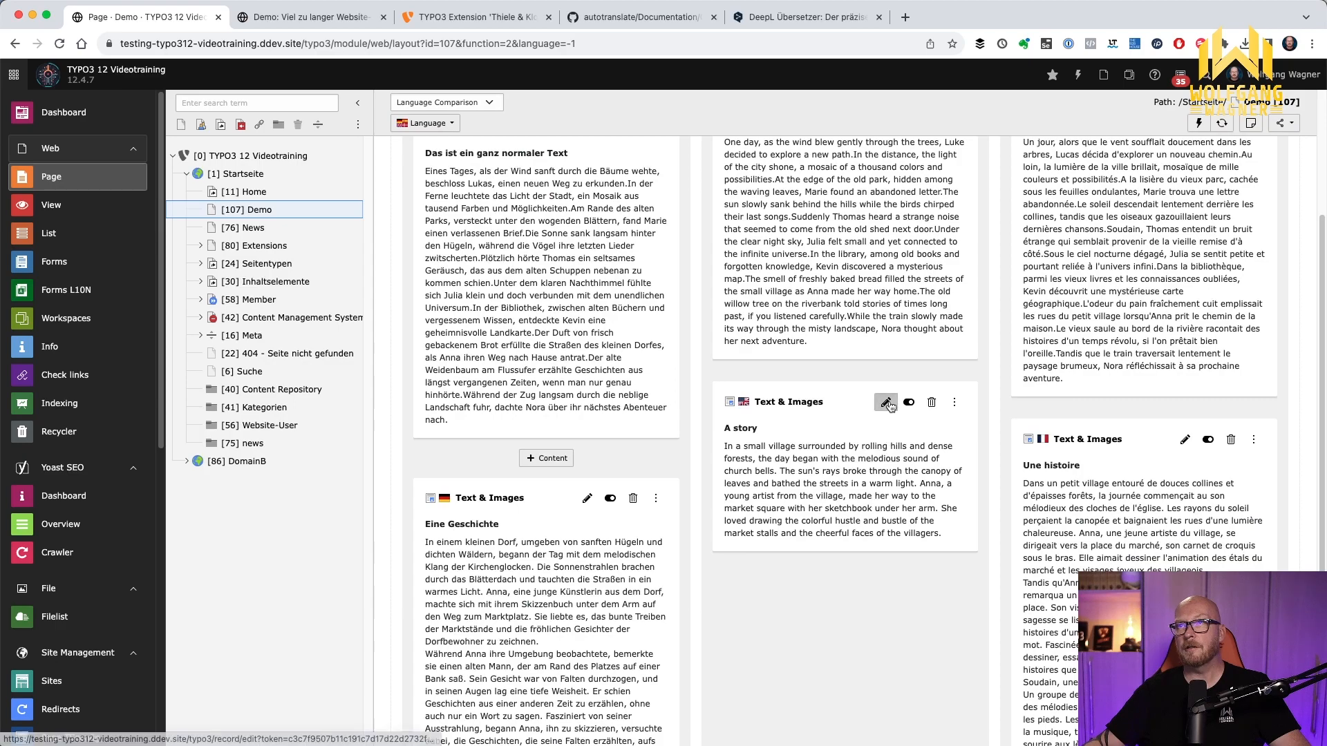
scroll(800, 408, down, 7)
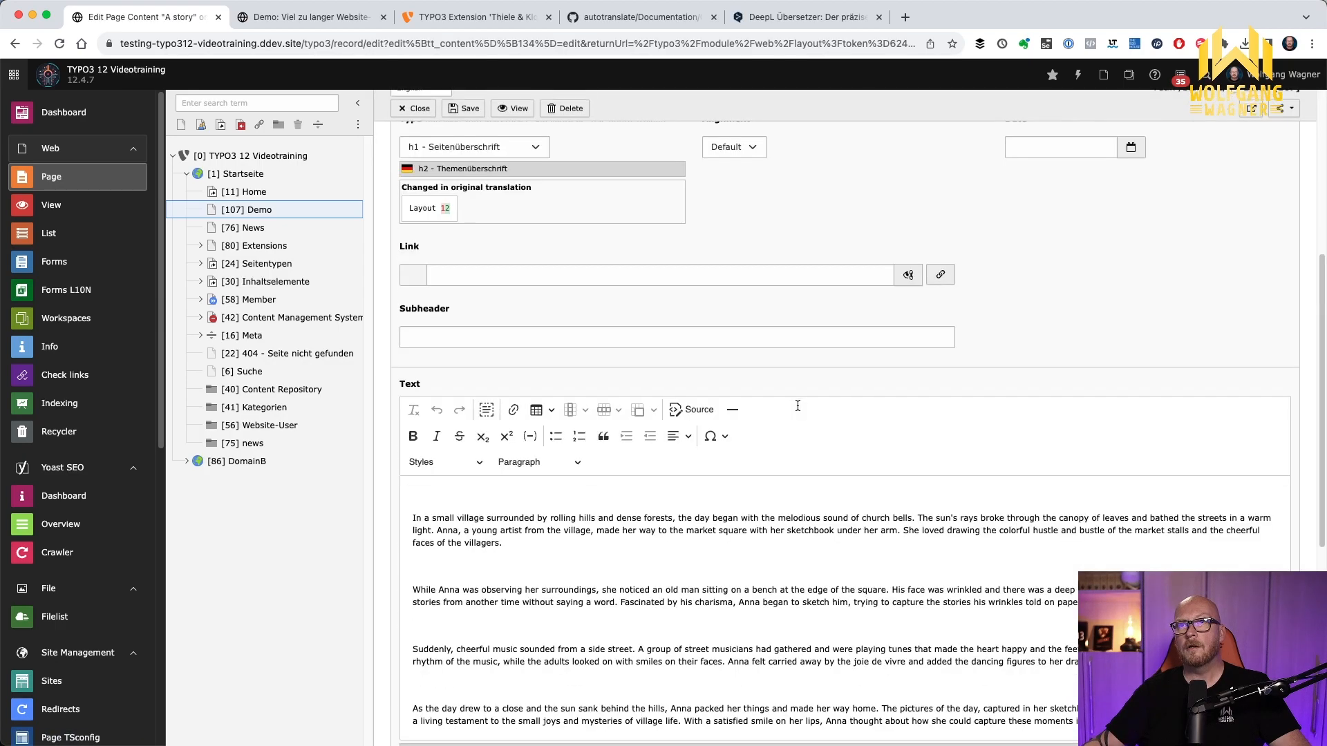
scroll(750, 450, down, 2)
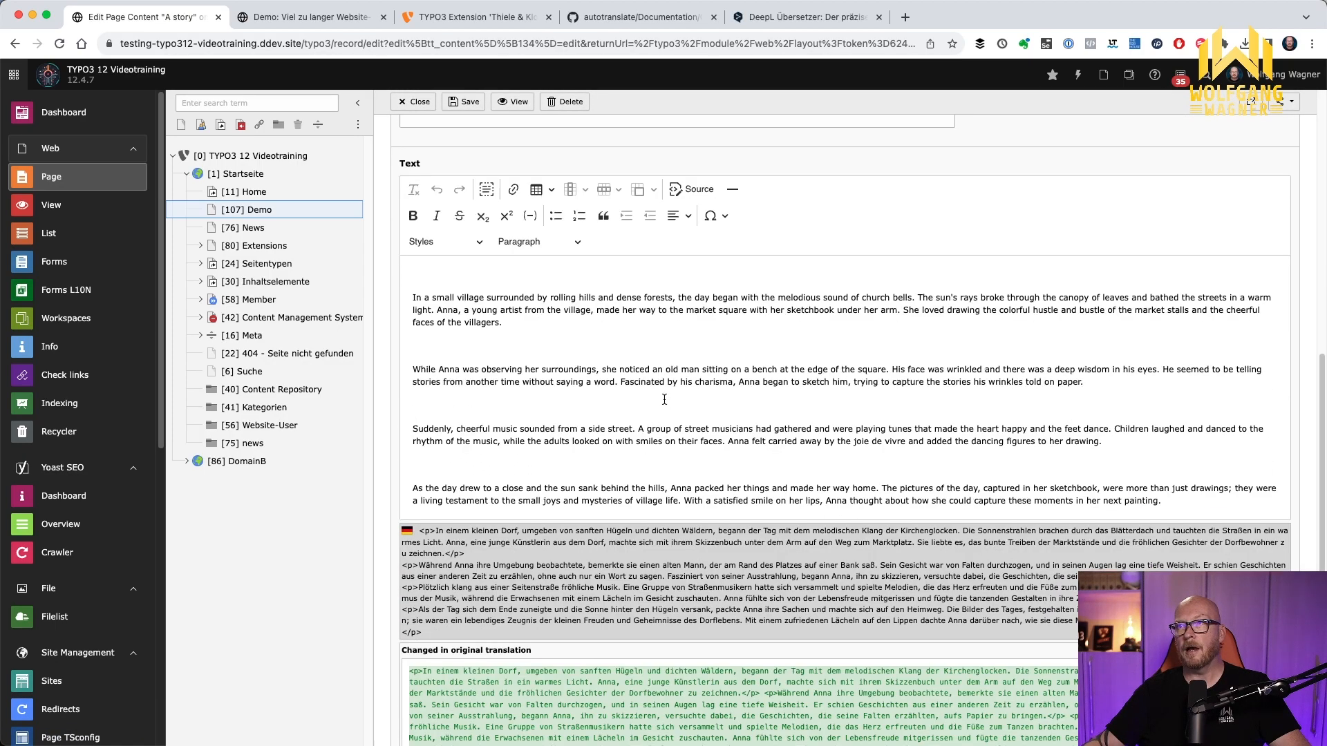
scroll(664, 400, down, 1)
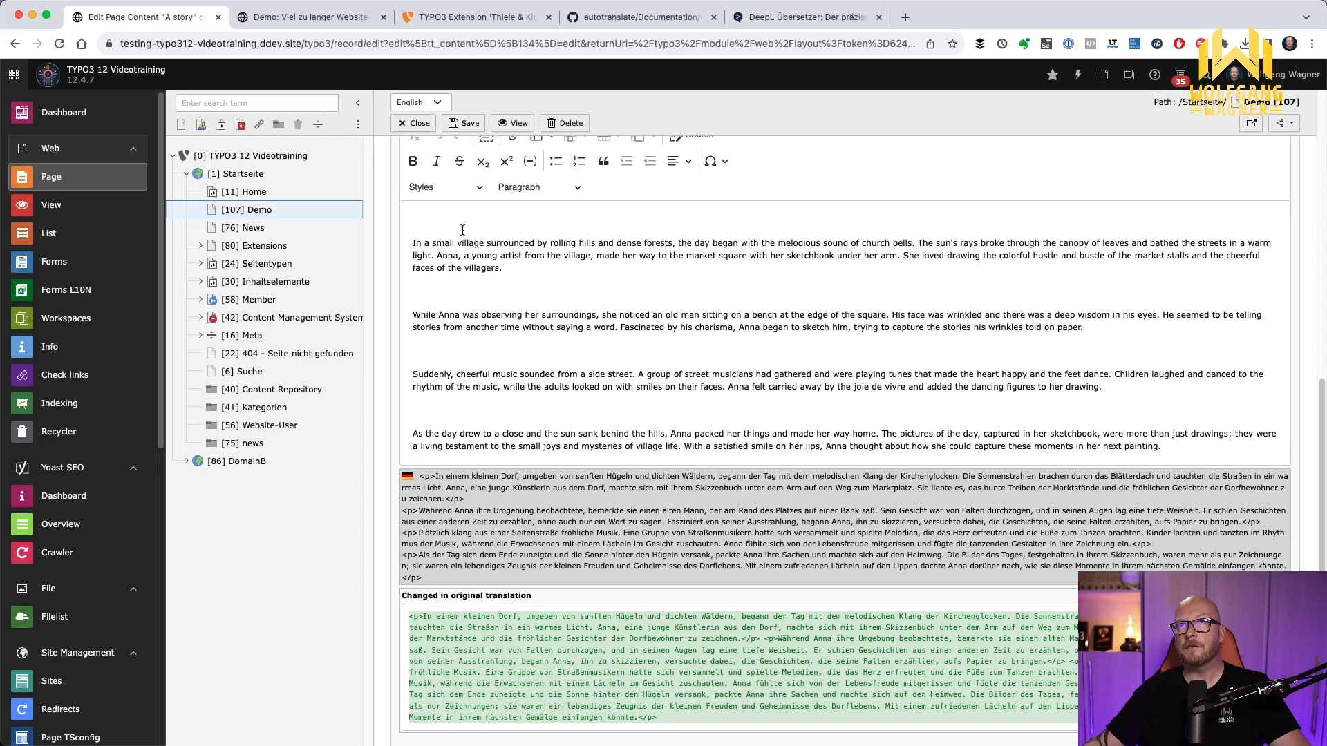
click(464, 221)
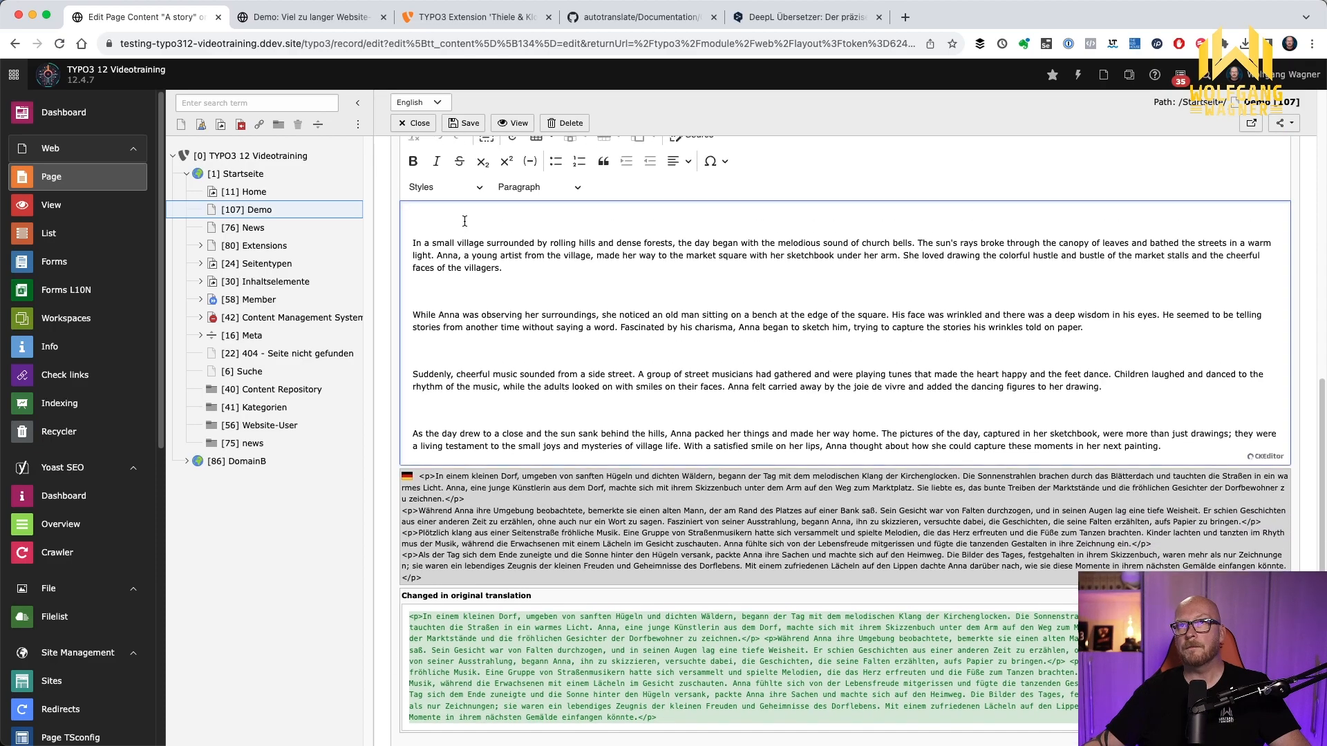
key(Delete)
key(Down)
key(Down)
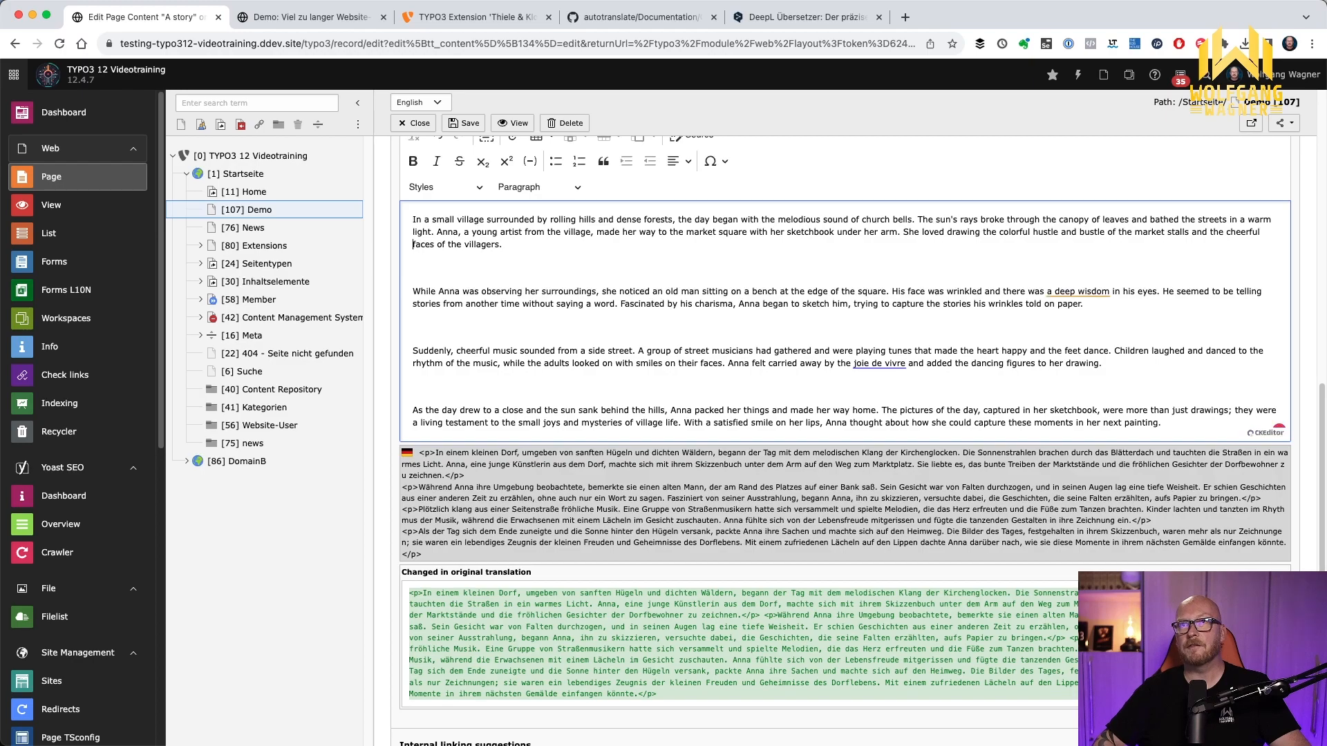
key(Delete)
key(Down)
key(Down)
key(Delete)
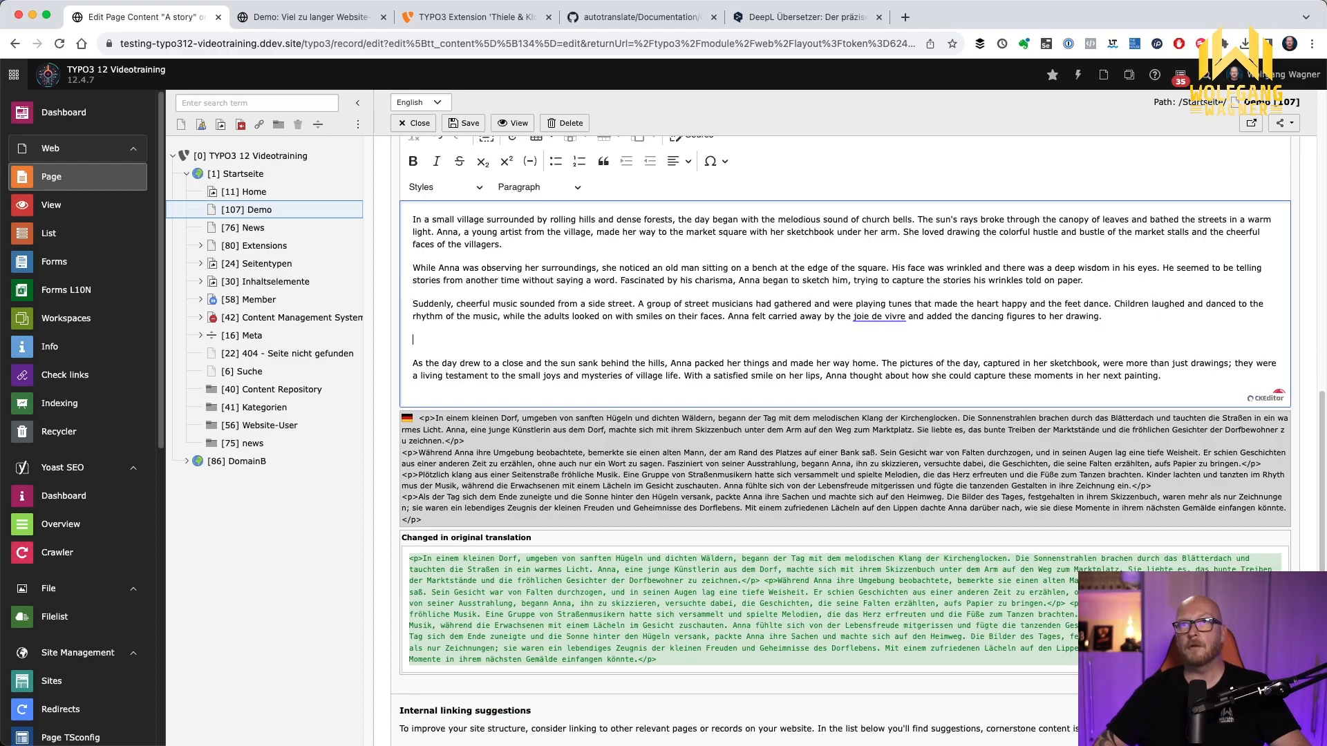
key(Delete)
click(421, 124)
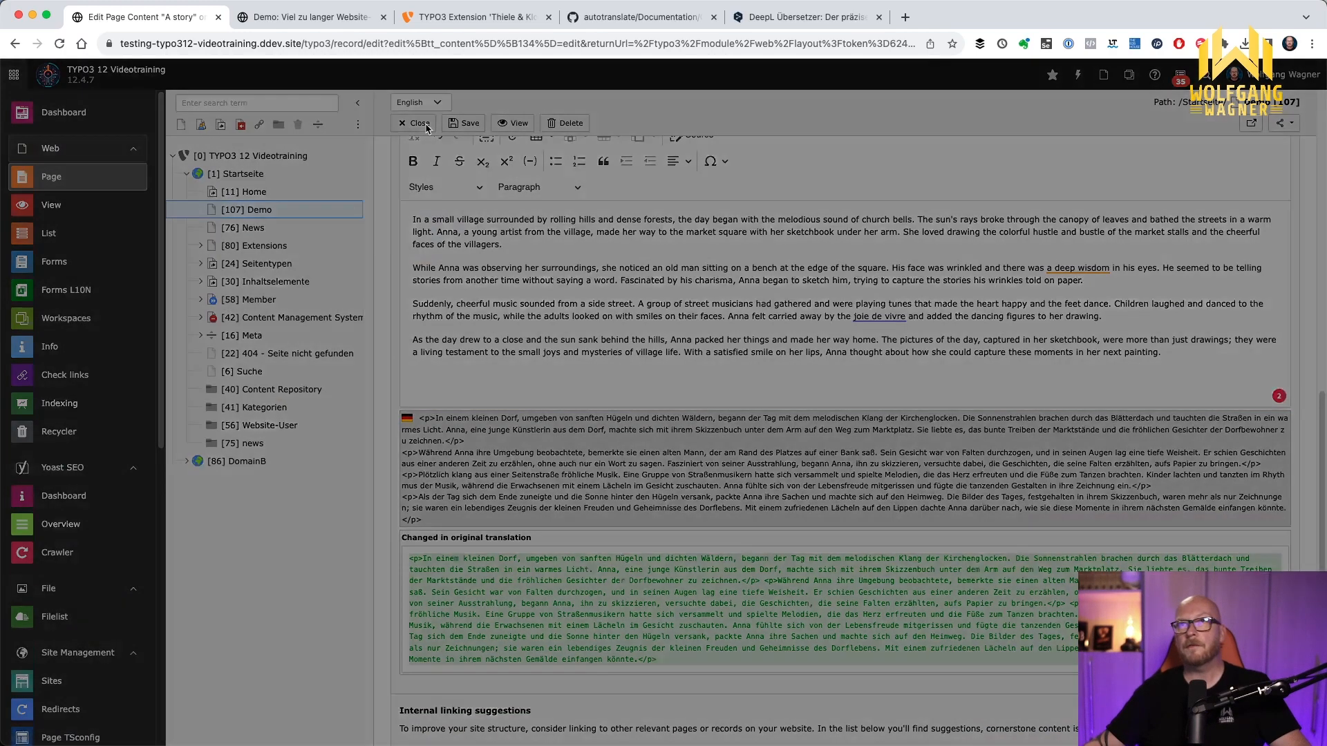
click(821, 433)
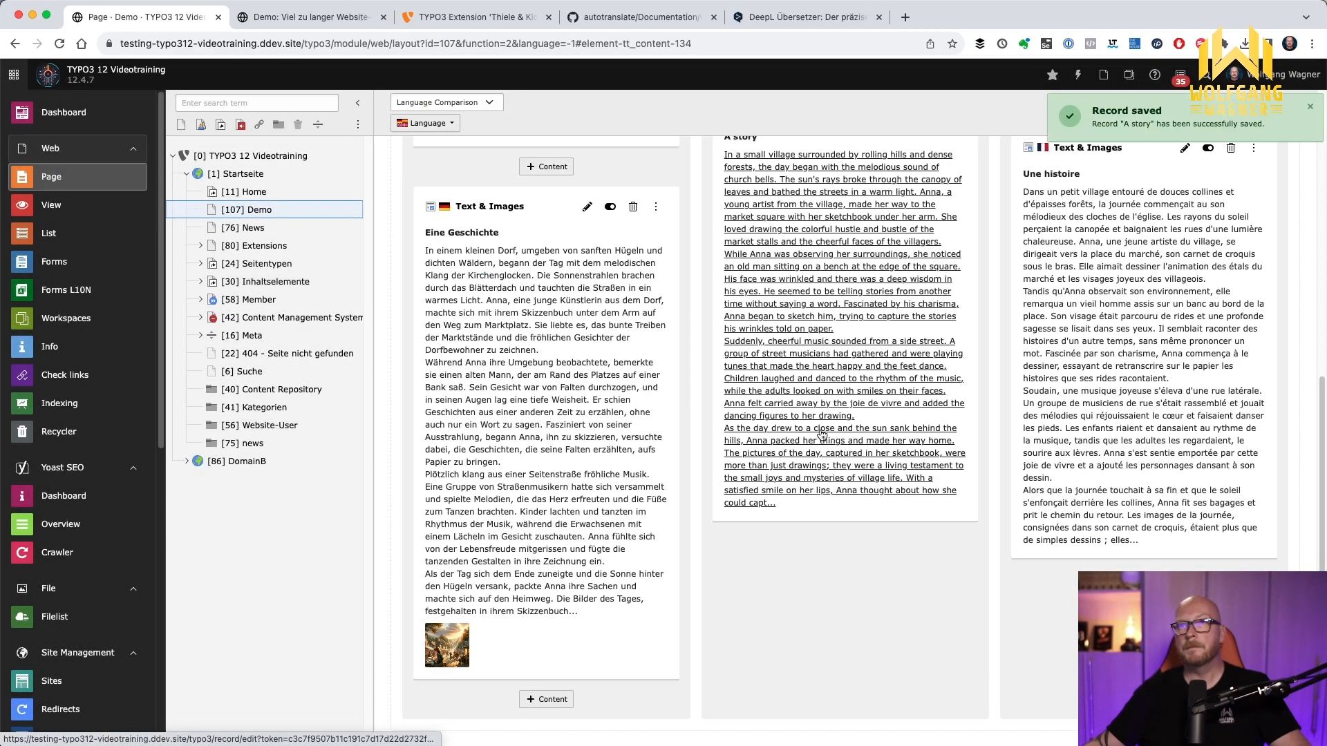
Compare the story element across the language versions and inspect the image settings of the English "A story" element
scroll(822, 435, up, 3)
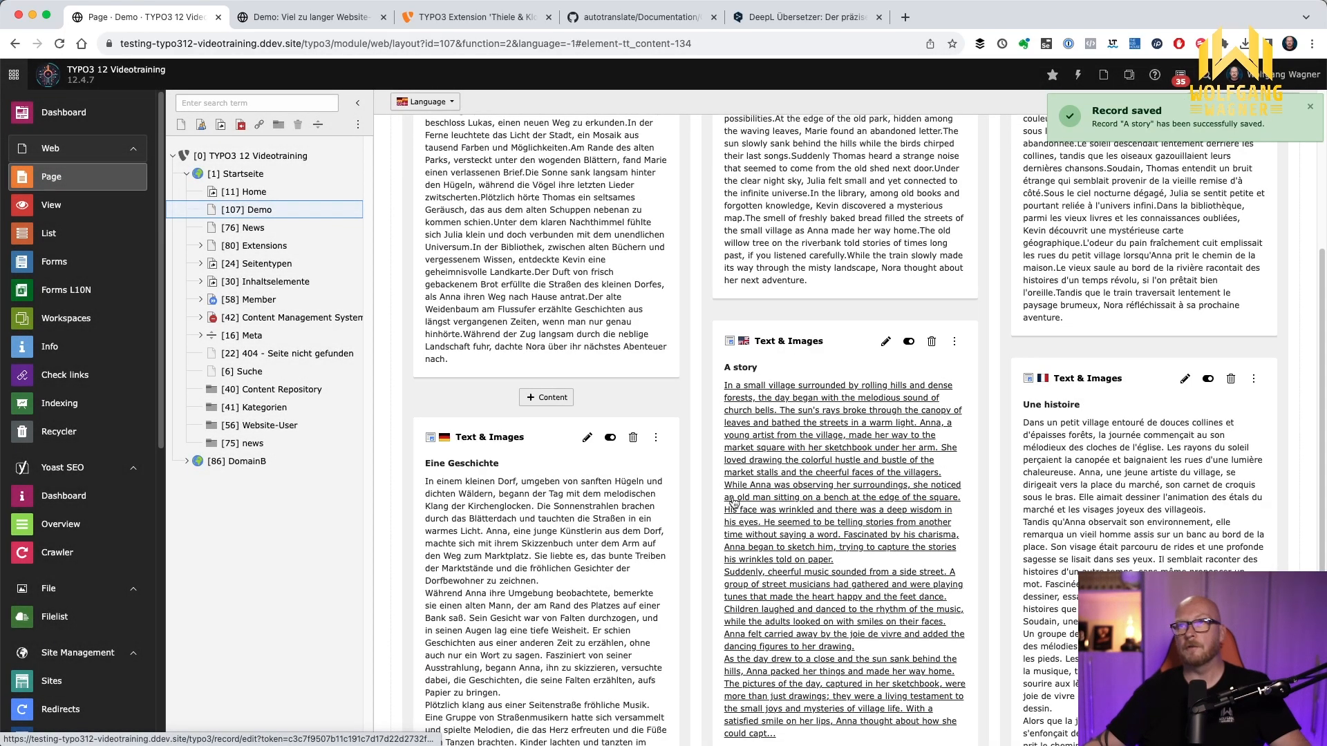
scroll(588, 491, down, 1)
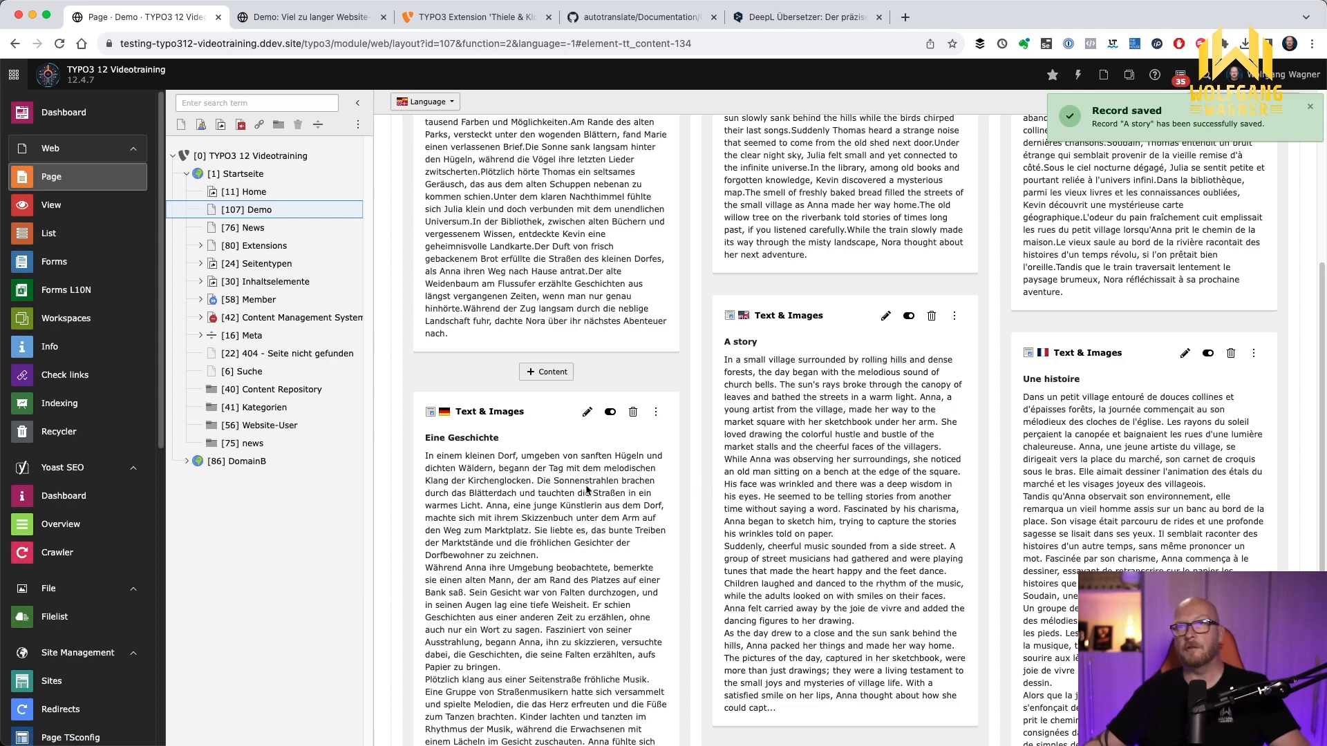
scroll(587, 491, down, 2)
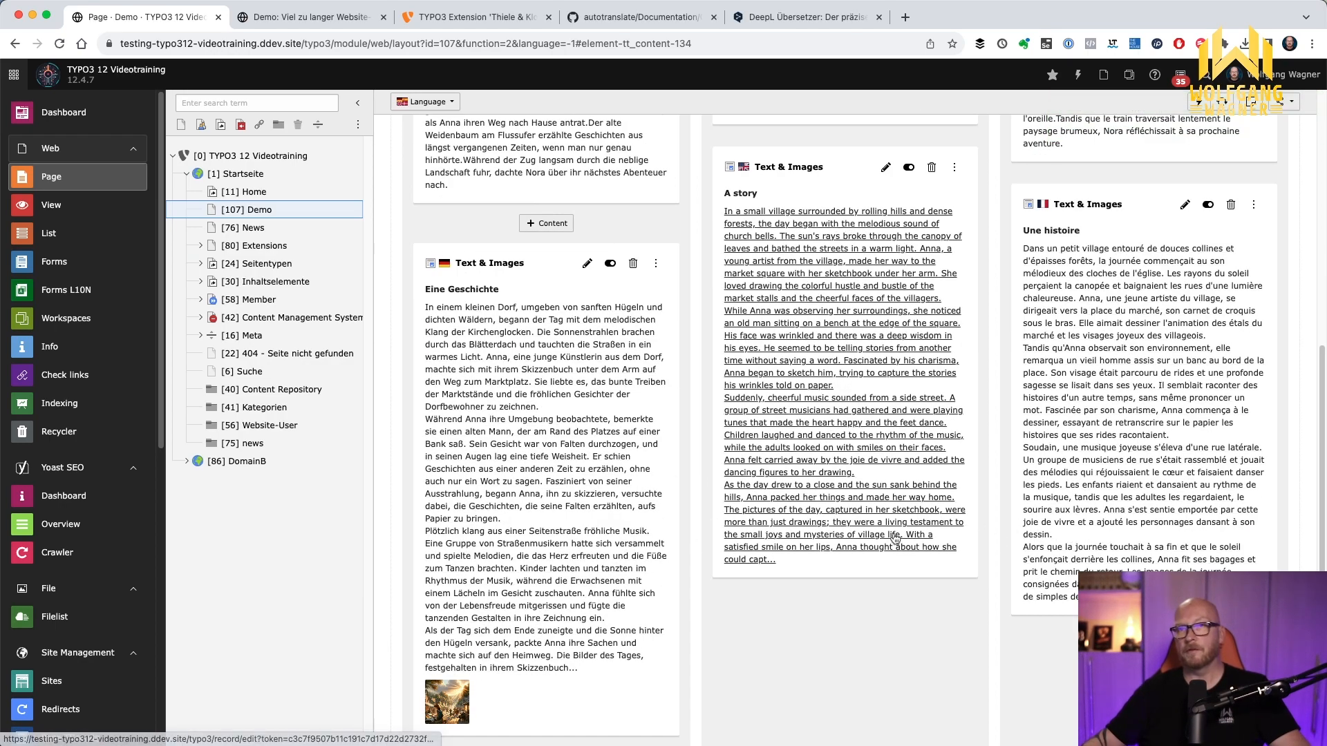
scroll(765, 581, down, 1)
scroll(733, 550, up, 1)
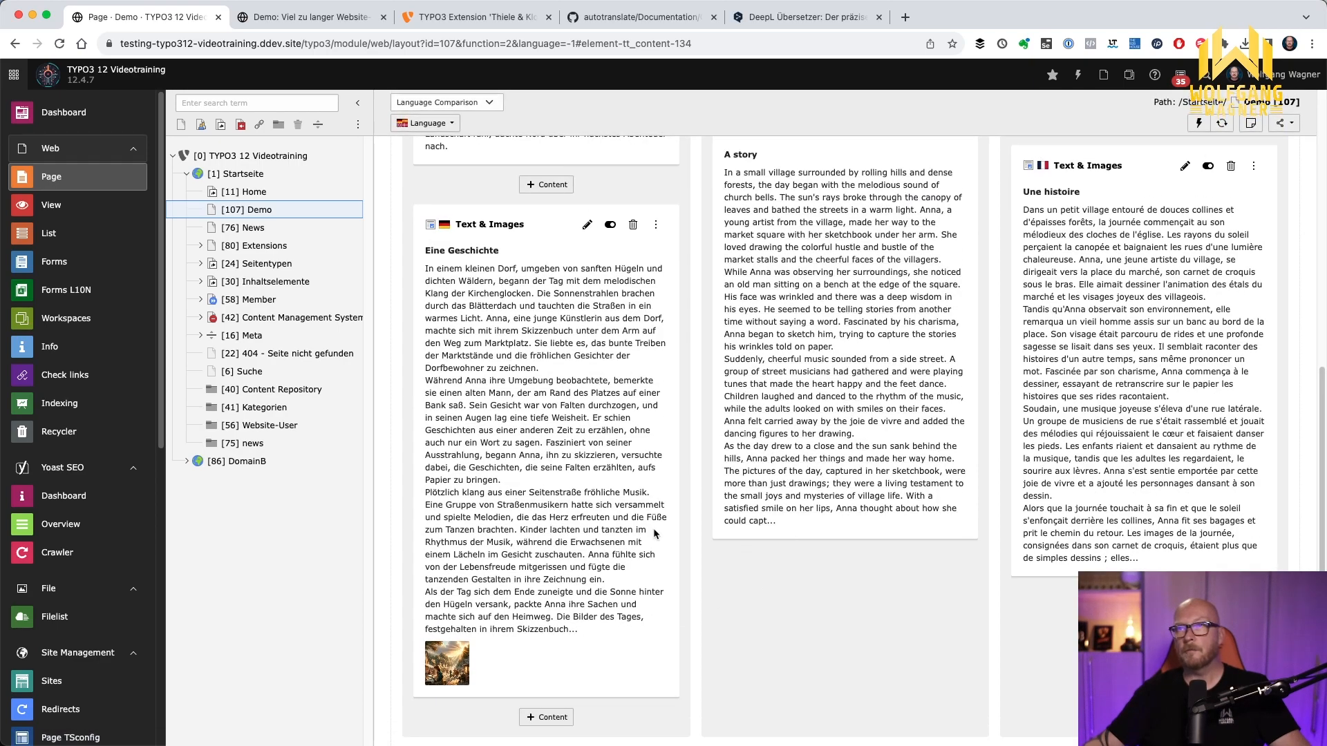
scroll(767, 528, up, 2)
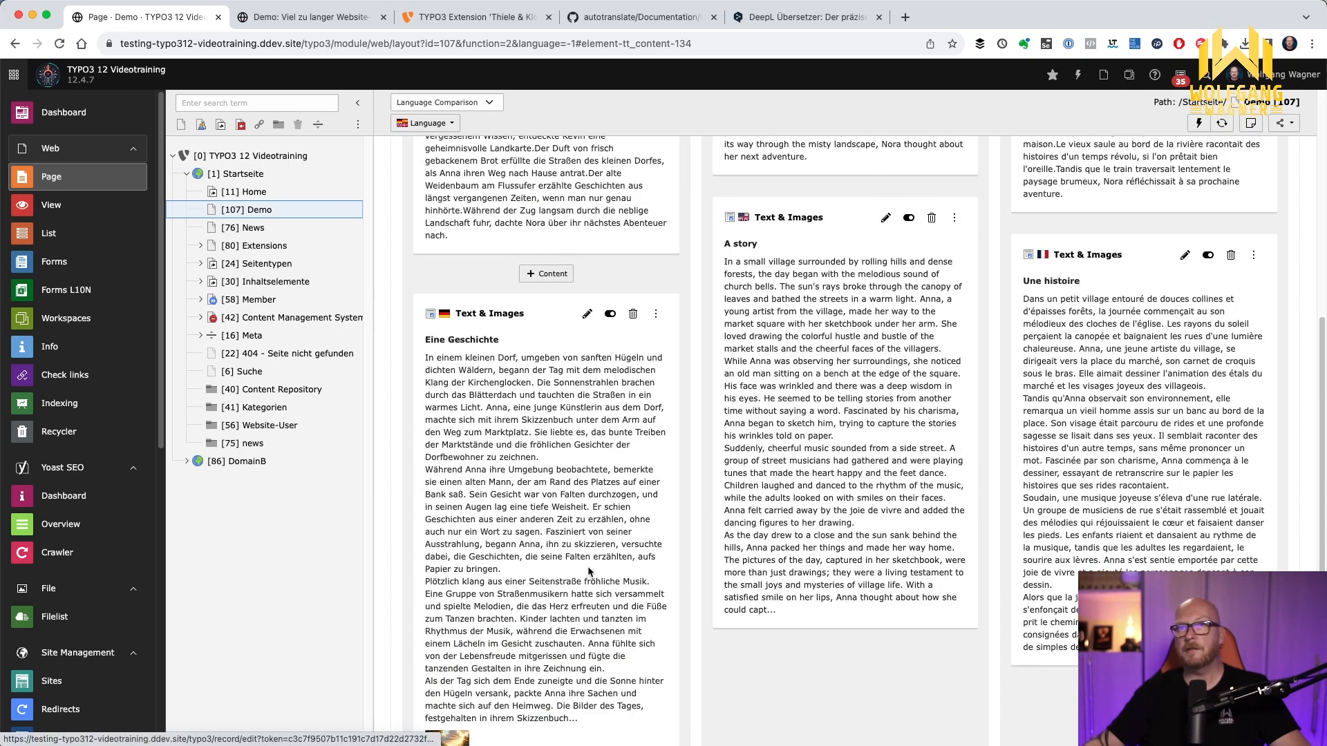
click(886, 217)
click(467, 193)
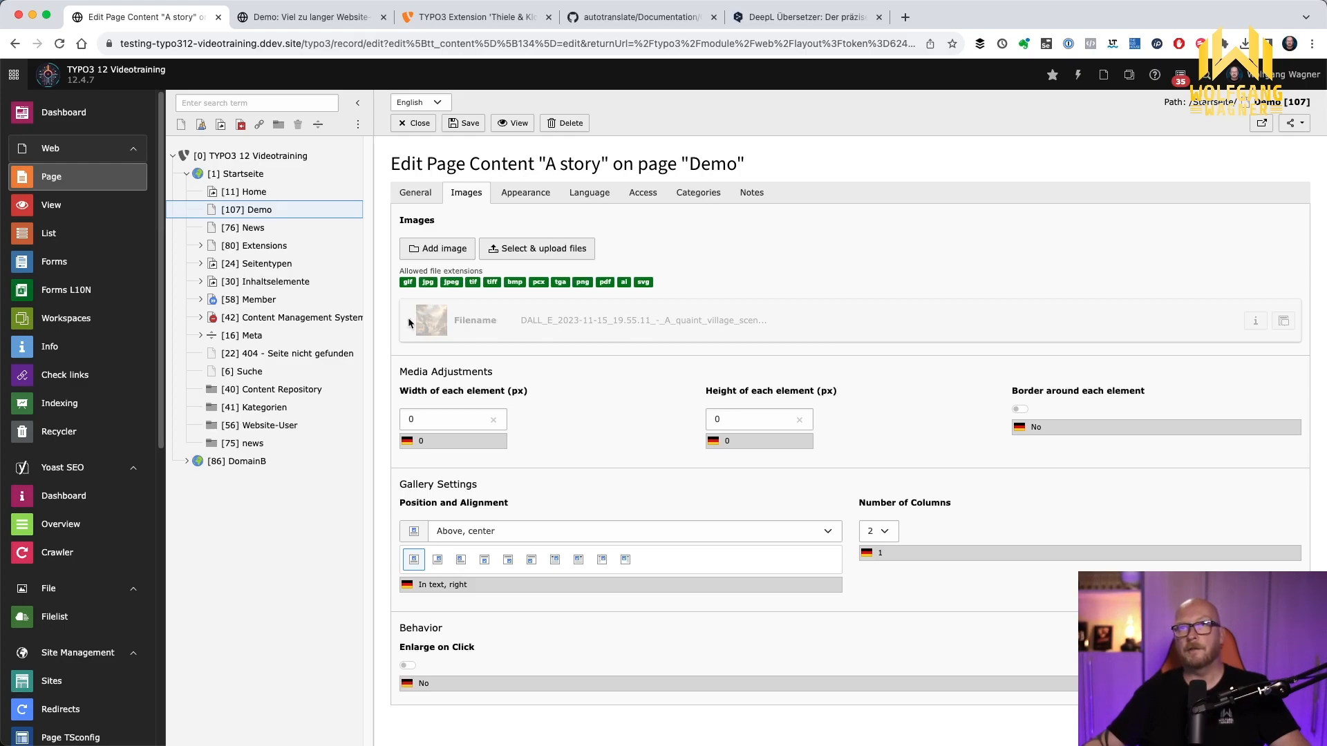
Compare the Demo page's German, English and French versions on the website, including the image in the story section
click(289, 25)
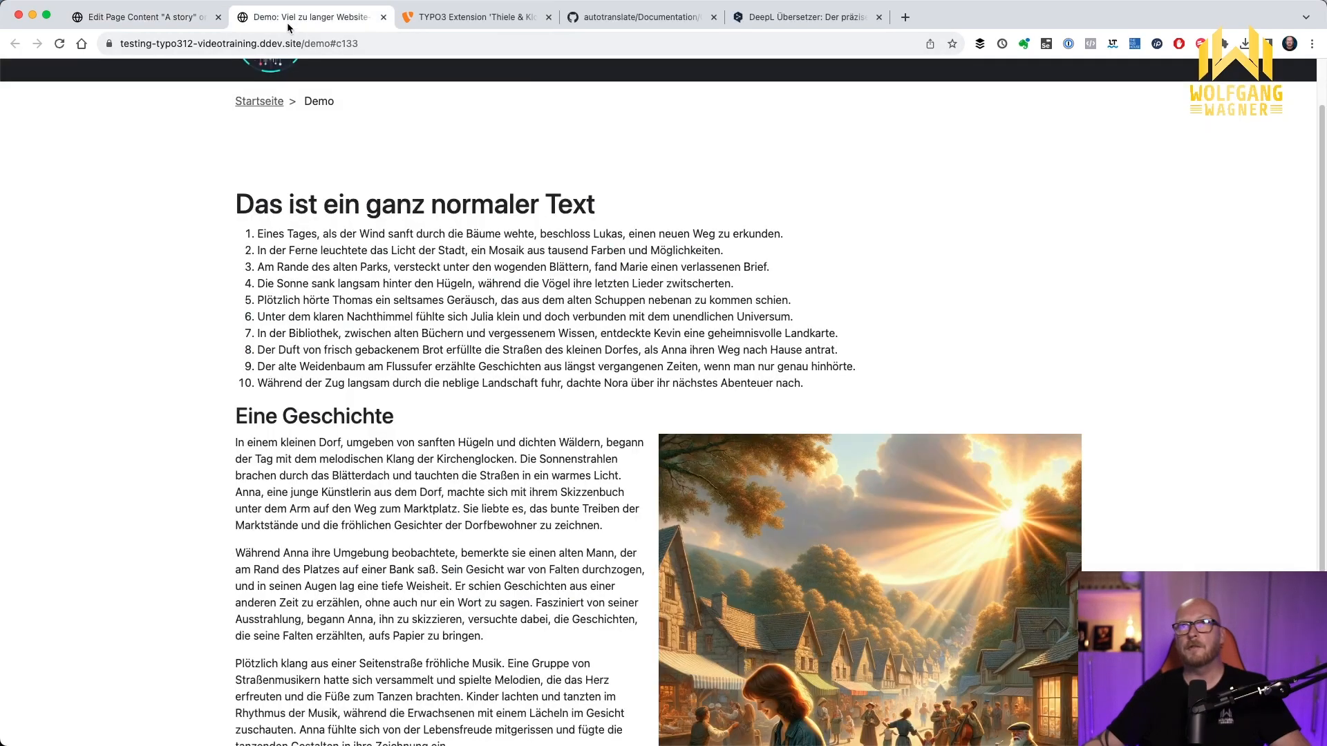
scroll(359, 283, down, 10)
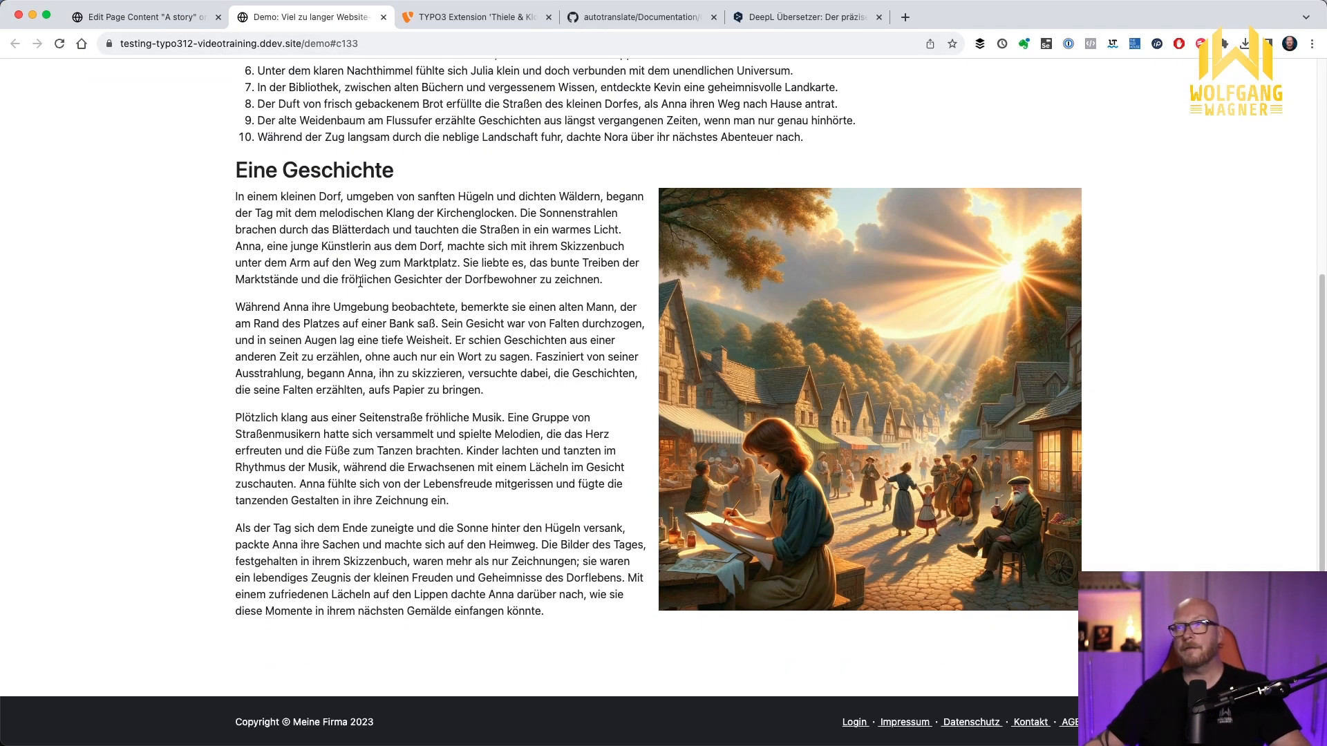
scroll(359, 284, up, 15)
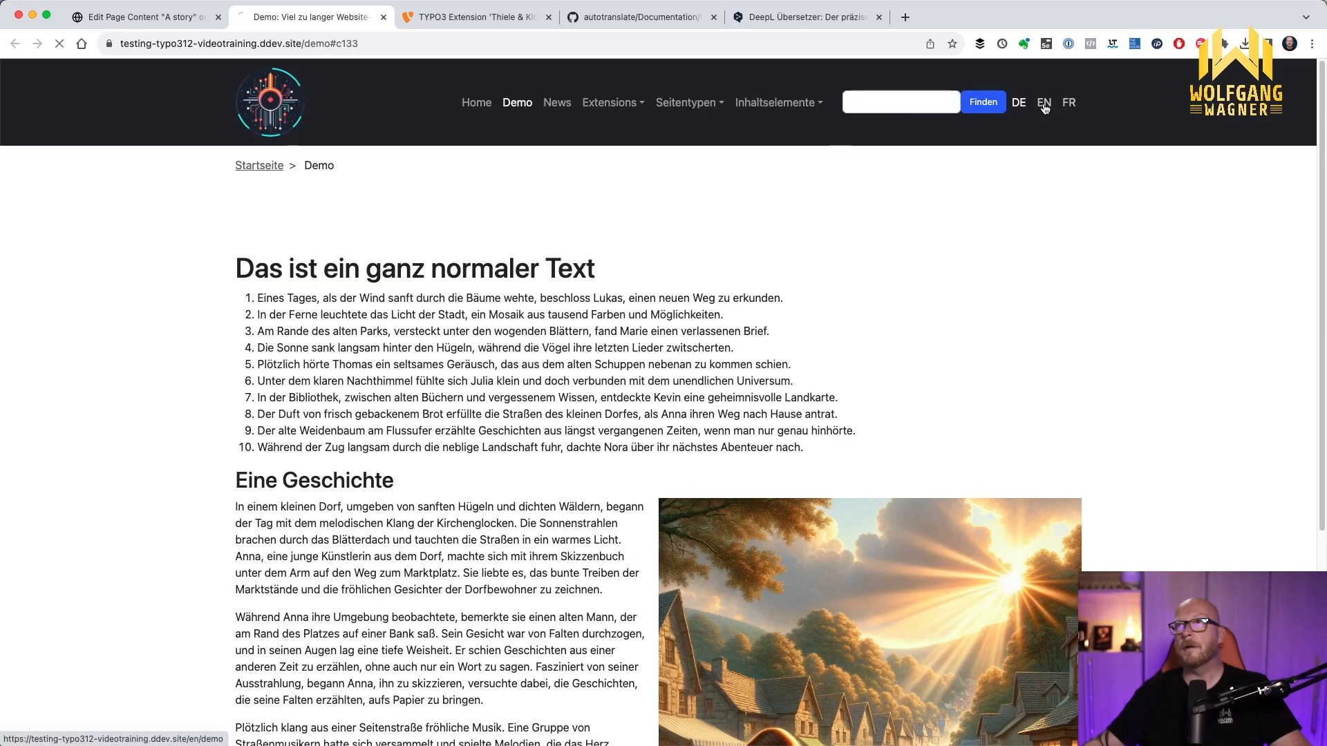
scroll(654, 406, down, 3)
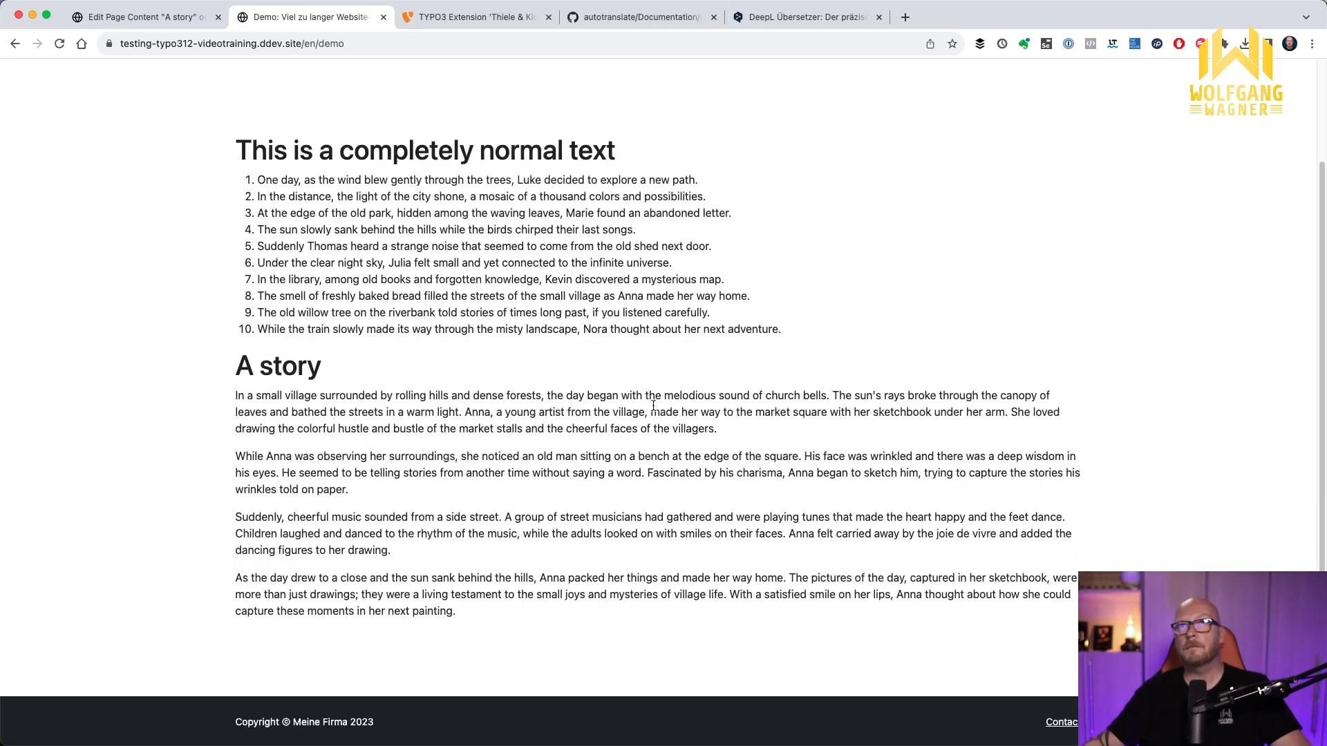
scroll(653, 406, up, 3)
click(1067, 102)
scroll(846, 370, down, 3)
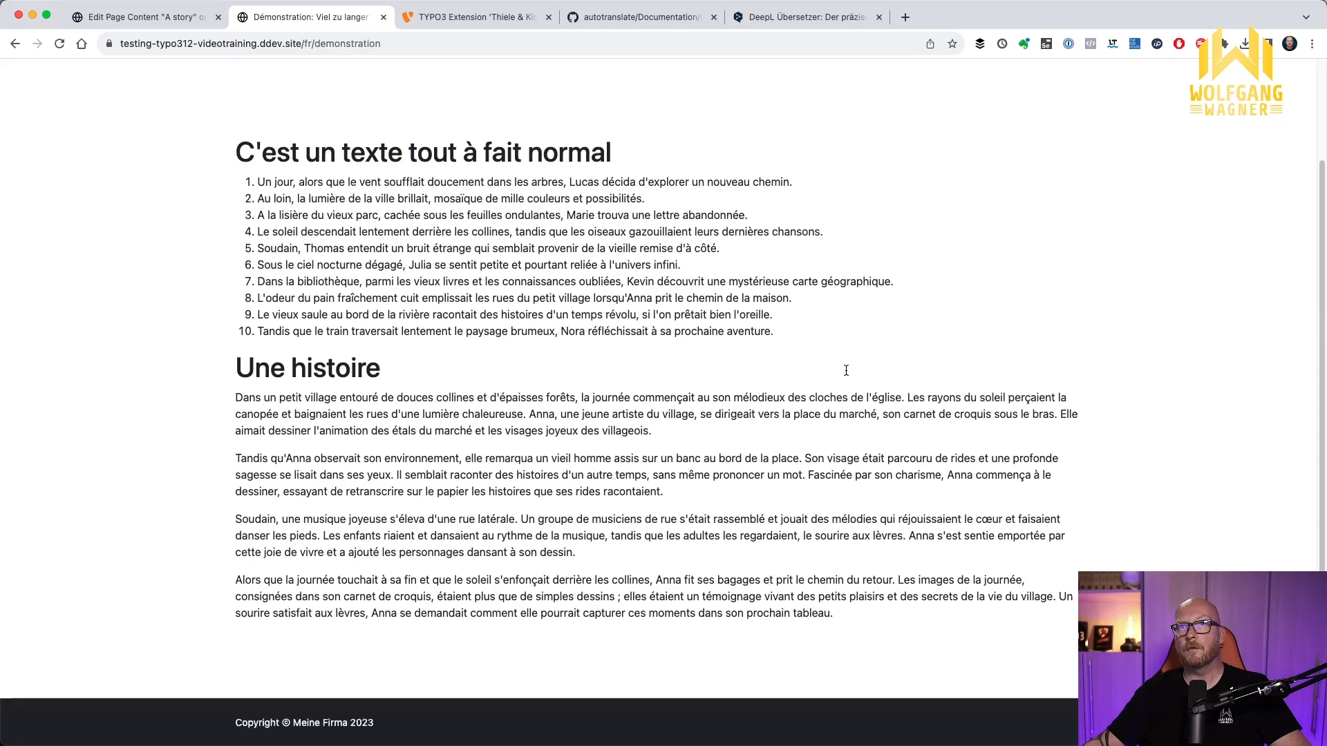
scroll(845, 373, up, 3)
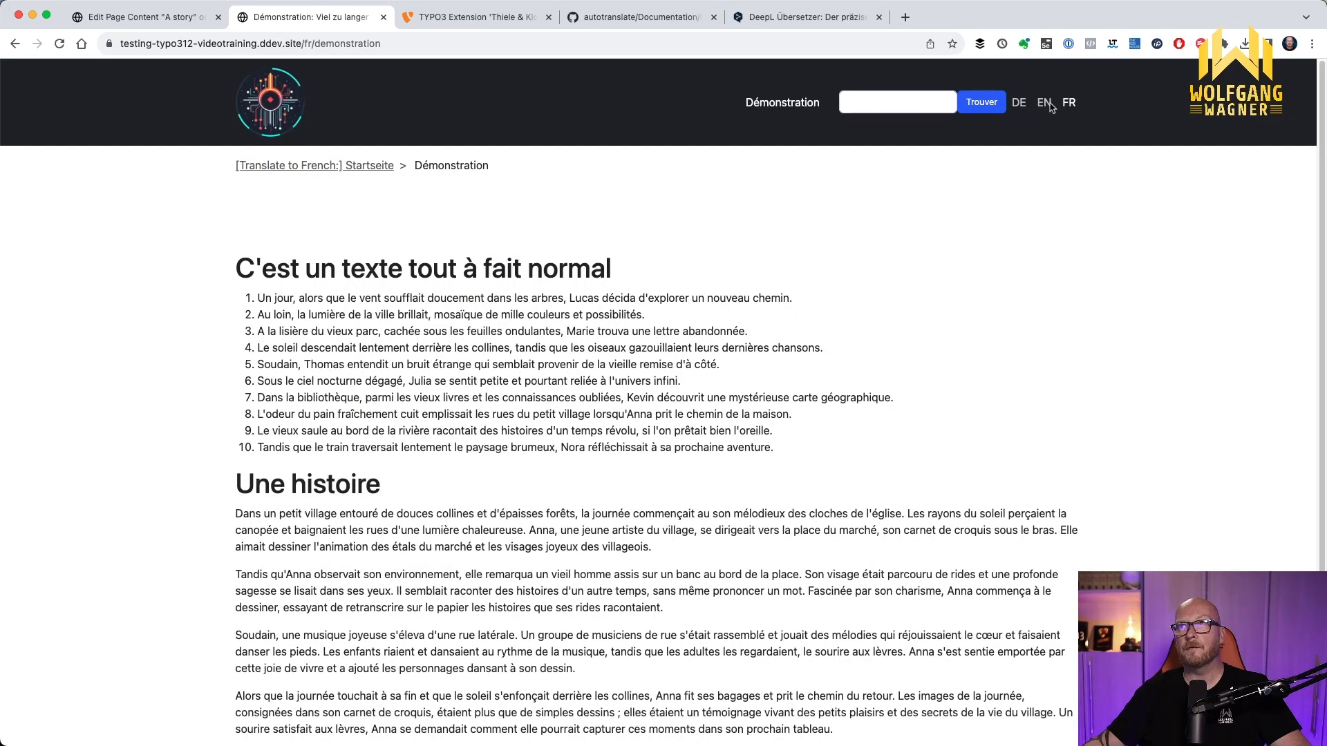
Return to the TYPO3 backend, close the English "A story" element and review the Demo page's language comparison
key(ctrl+shift+Tab)
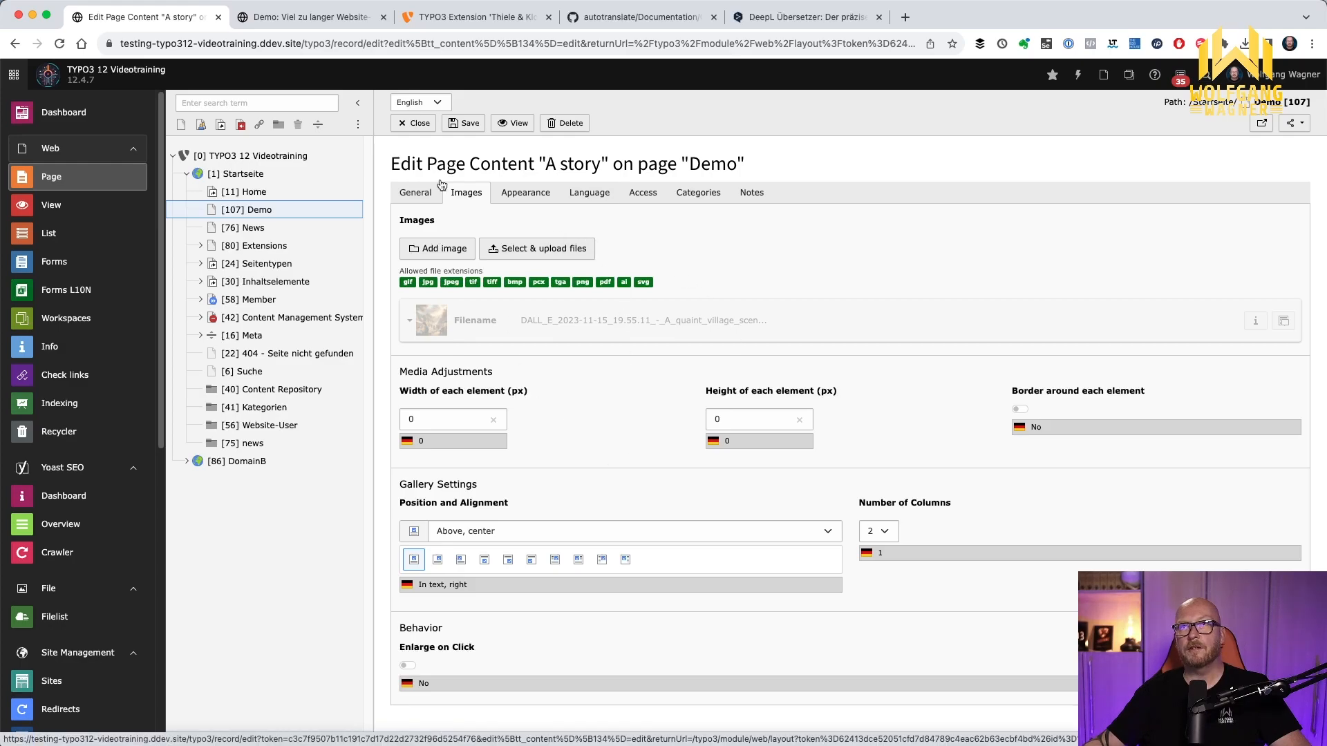
click(412, 130)
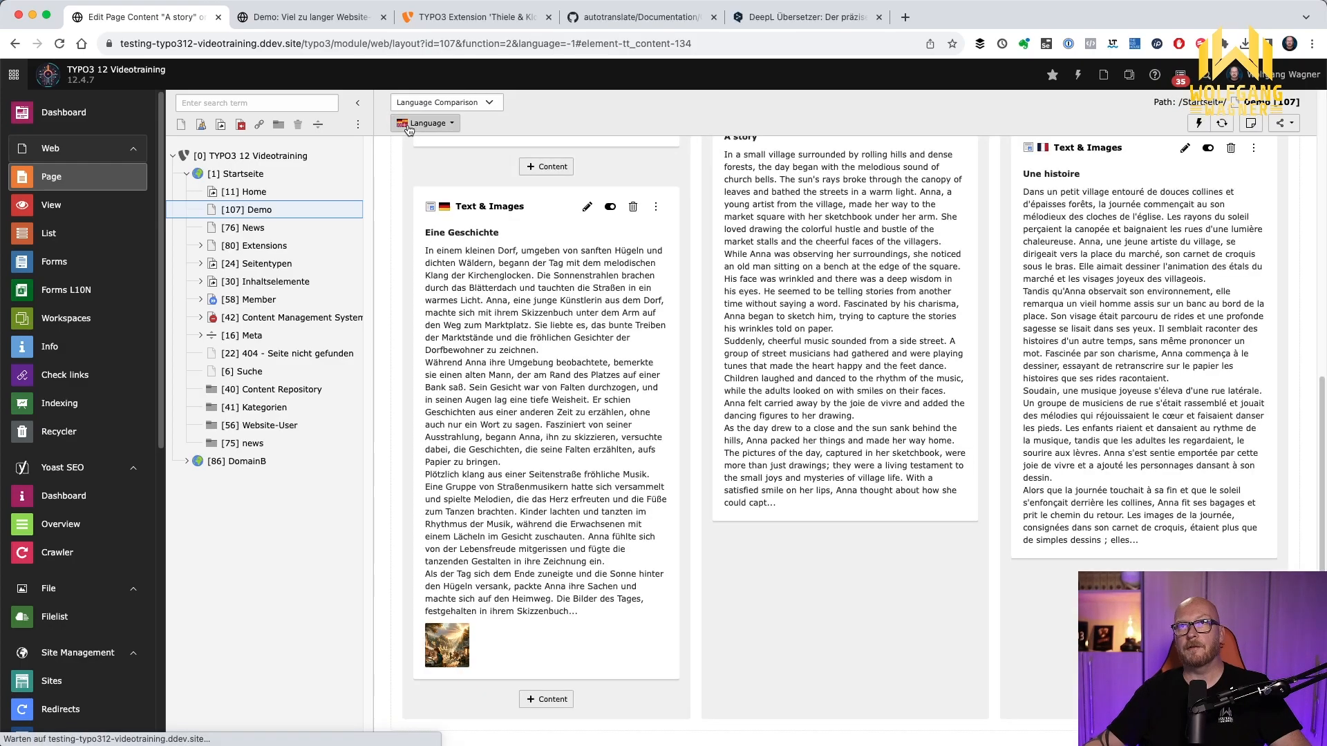
scroll(752, 536, up, 3)
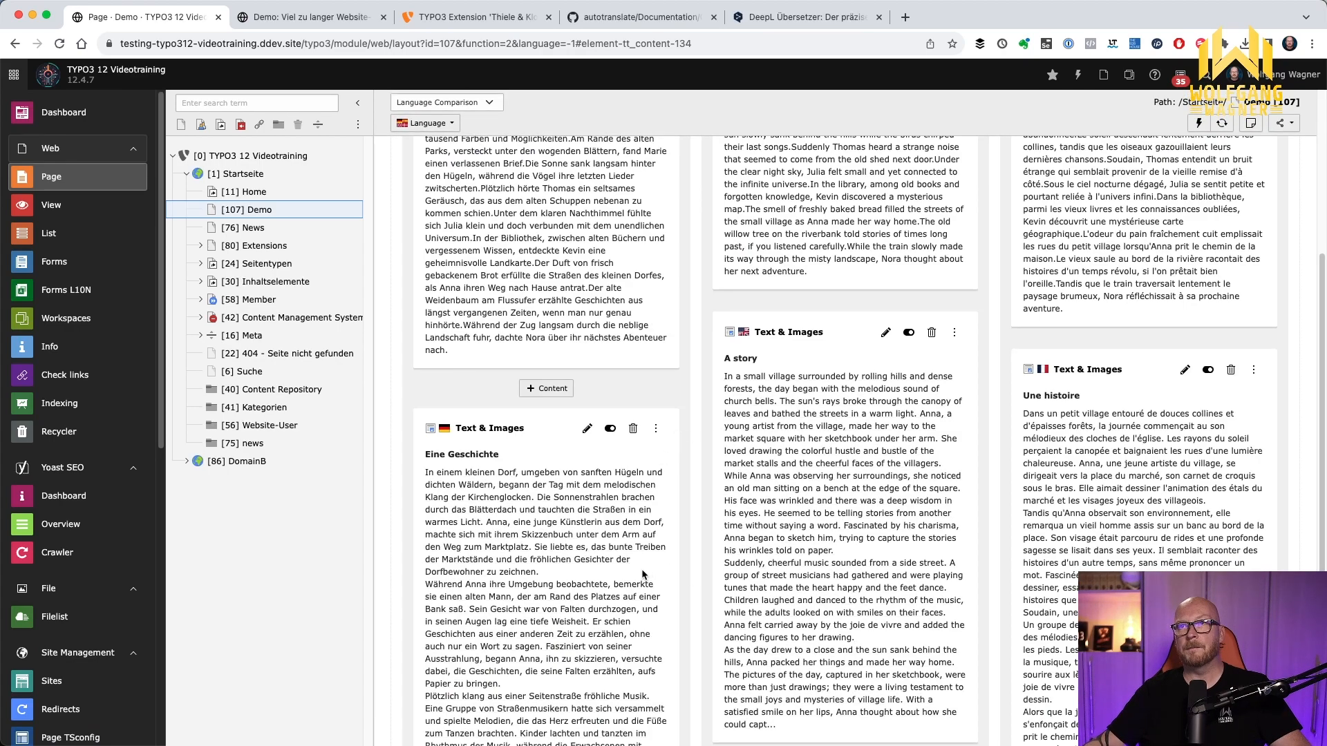
scroll(763, 593, up, 2)
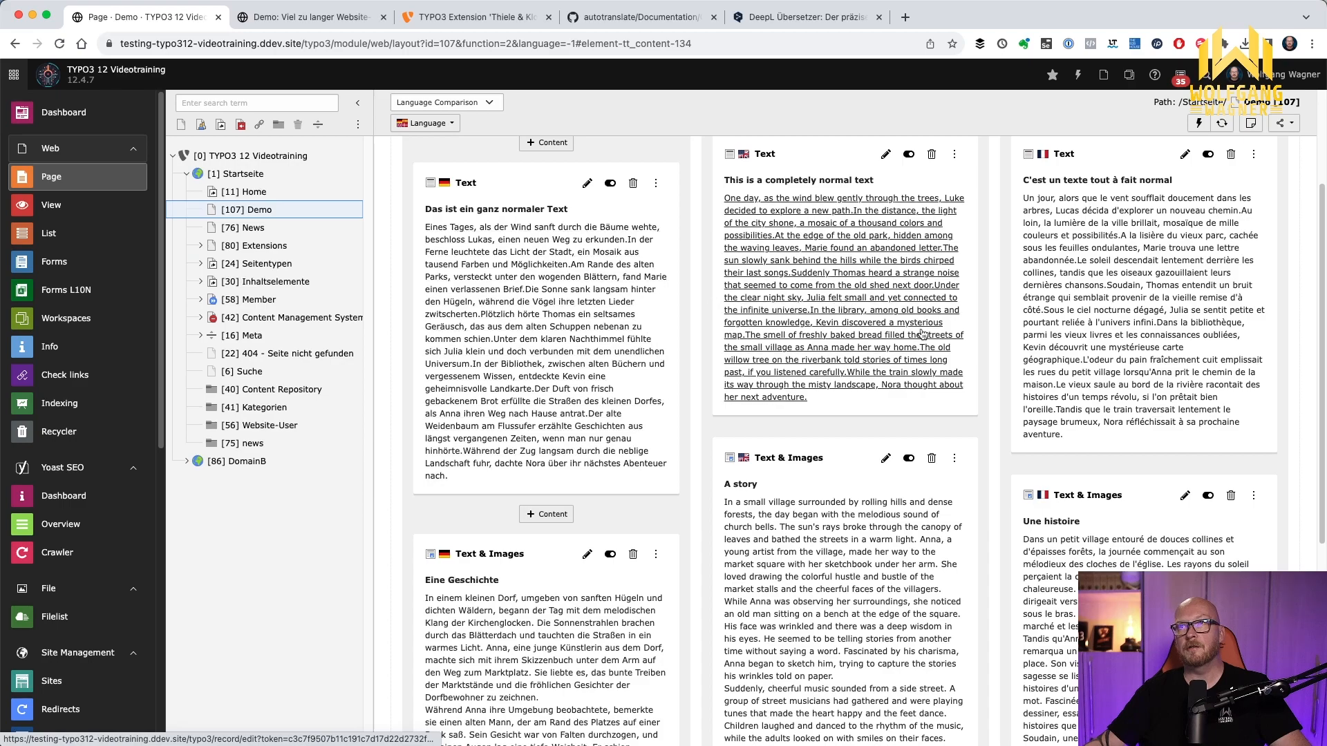
scroll(549, 379, down, 5)
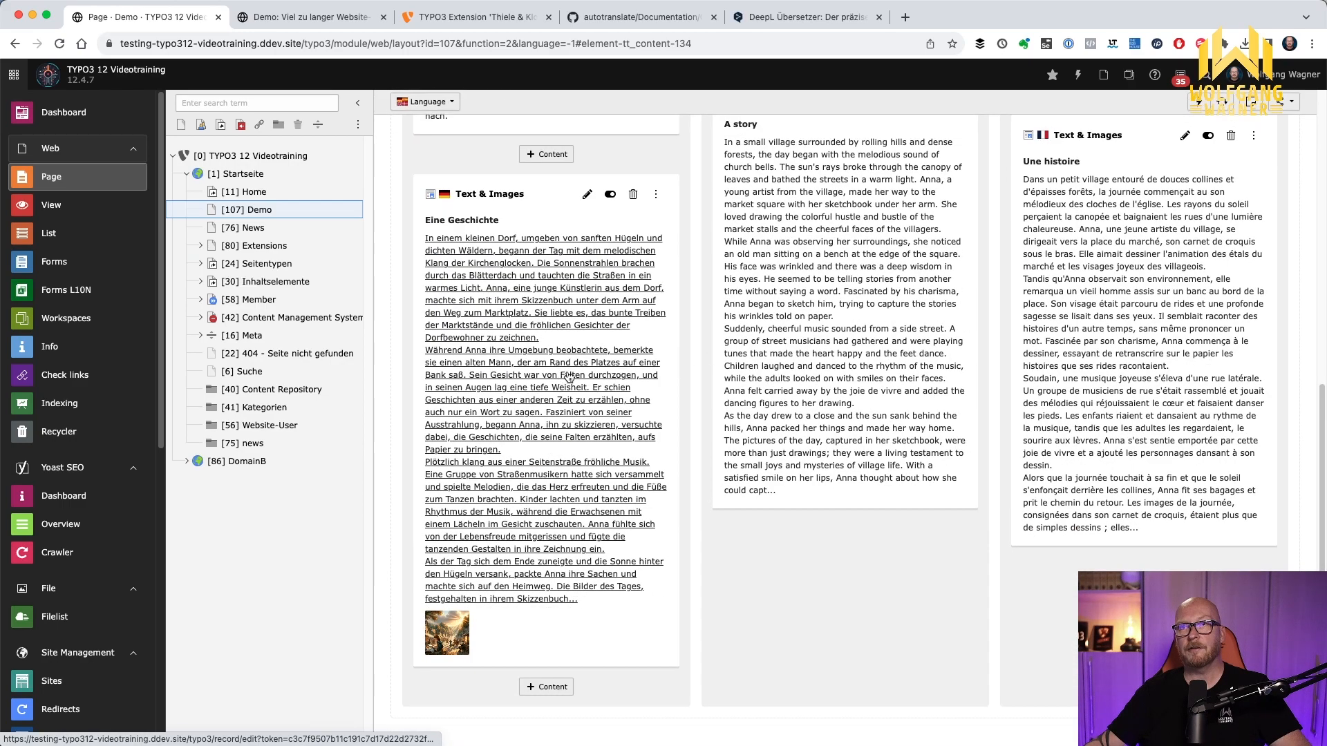
Create a regular text element below the German "Eine Geschichte" element with the header "Eine weitere Überschrift"
click(547, 691)
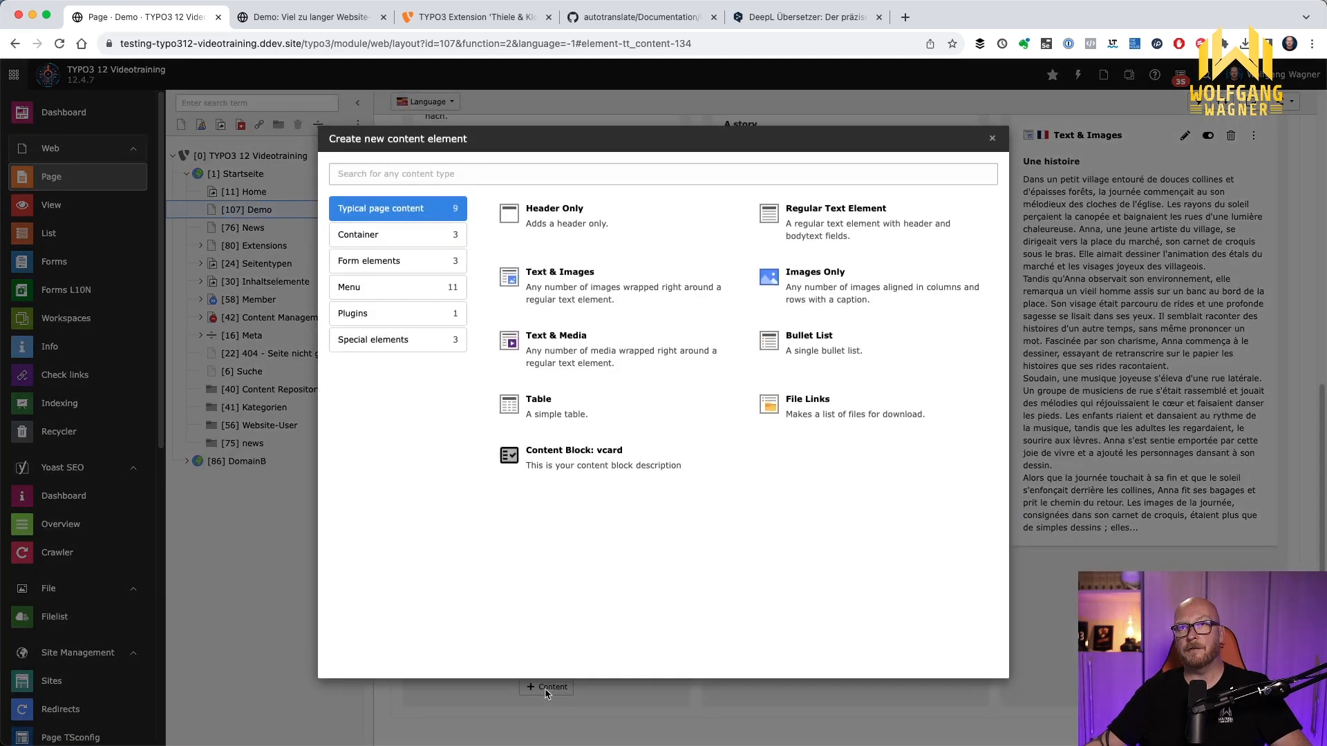
click(810, 236)
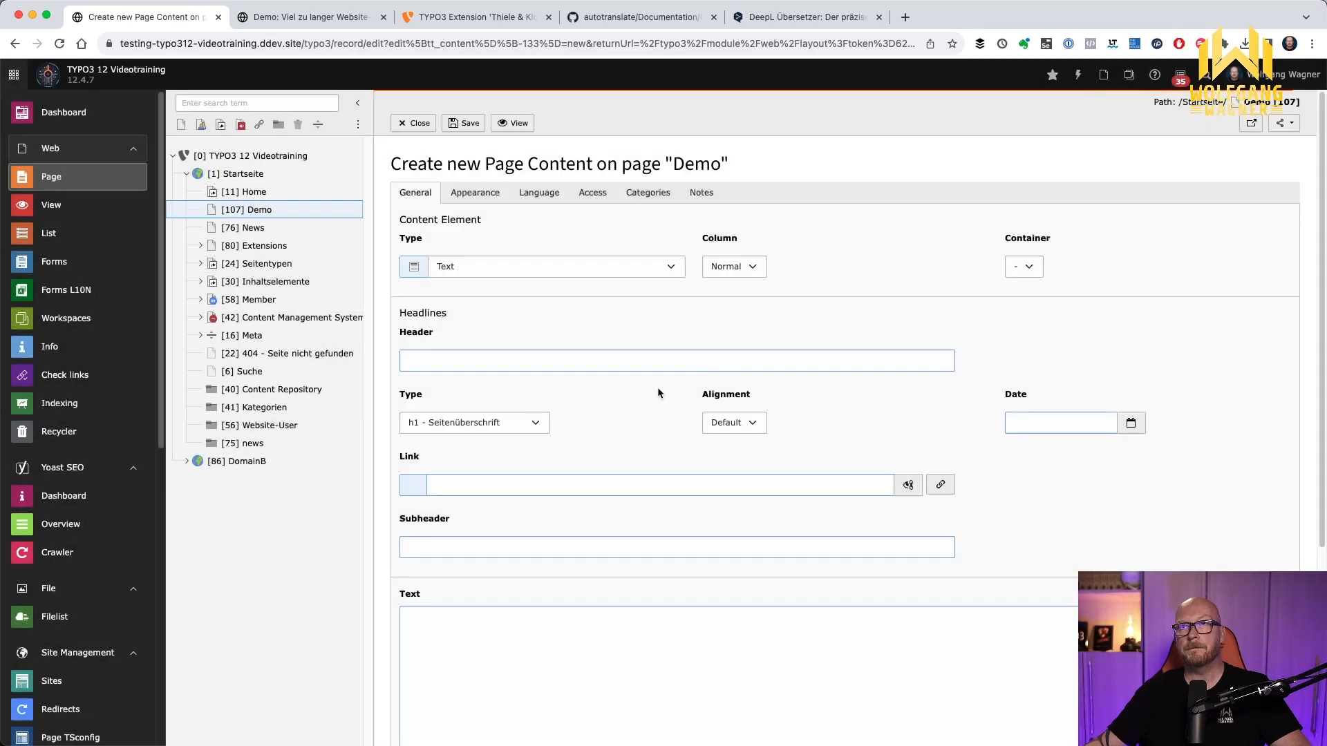
click(587, 367)
text(Eine )
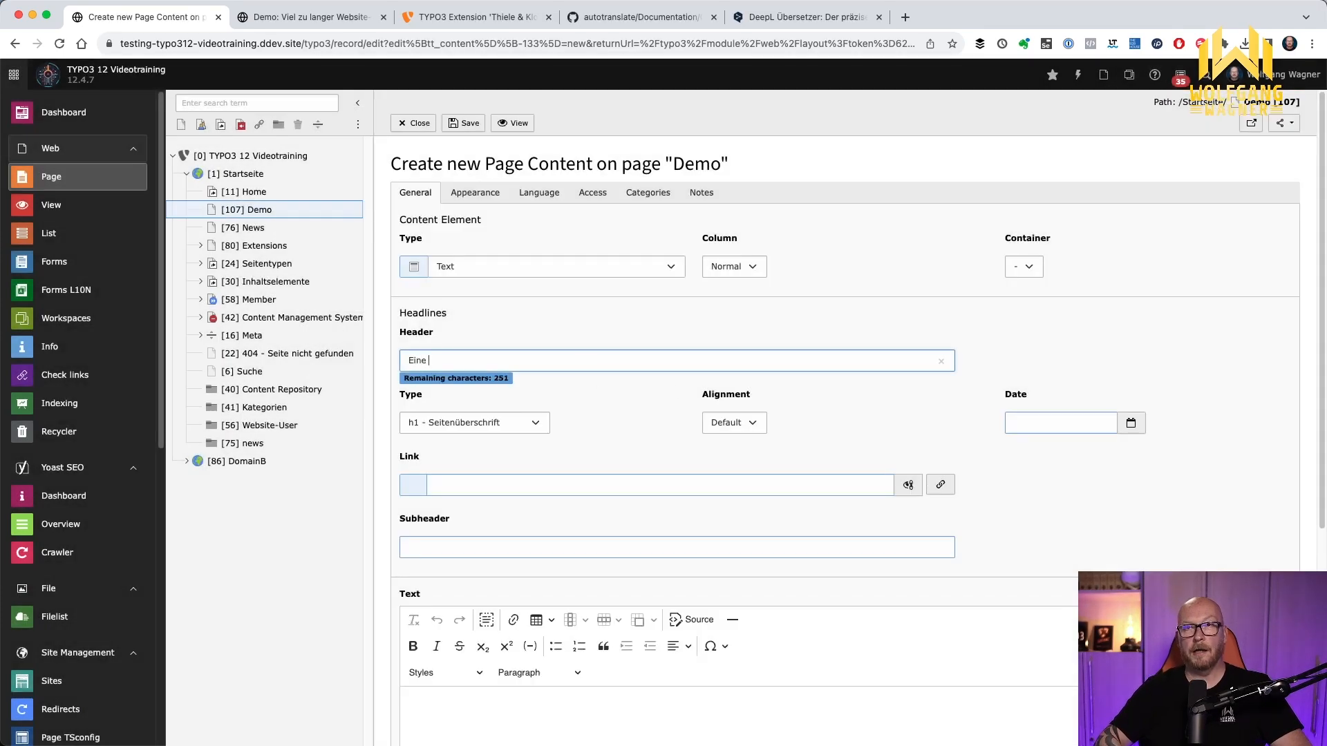
text(weitere Überschrift)
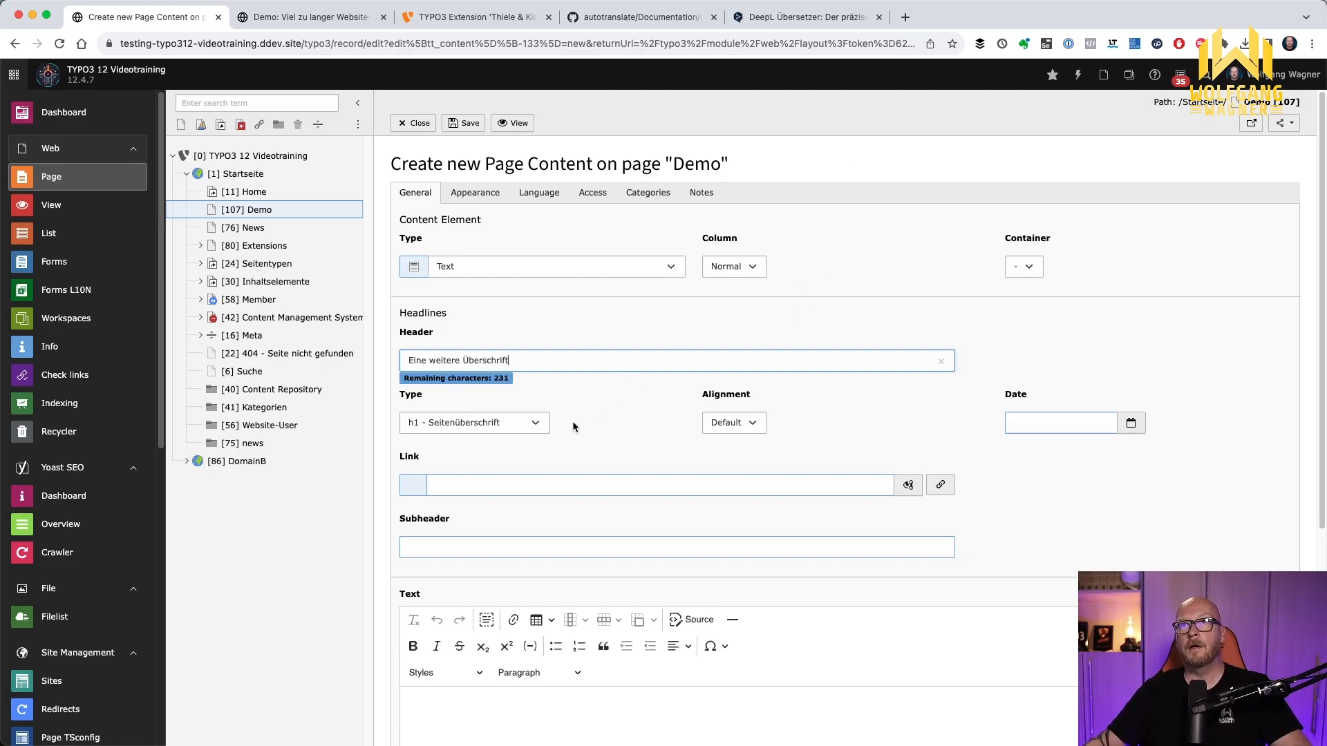
Set the new element's header type to "h2 - Themenüberschrift", save and close it, and check its English and French translations
click(496, 431)
click(477, 437)
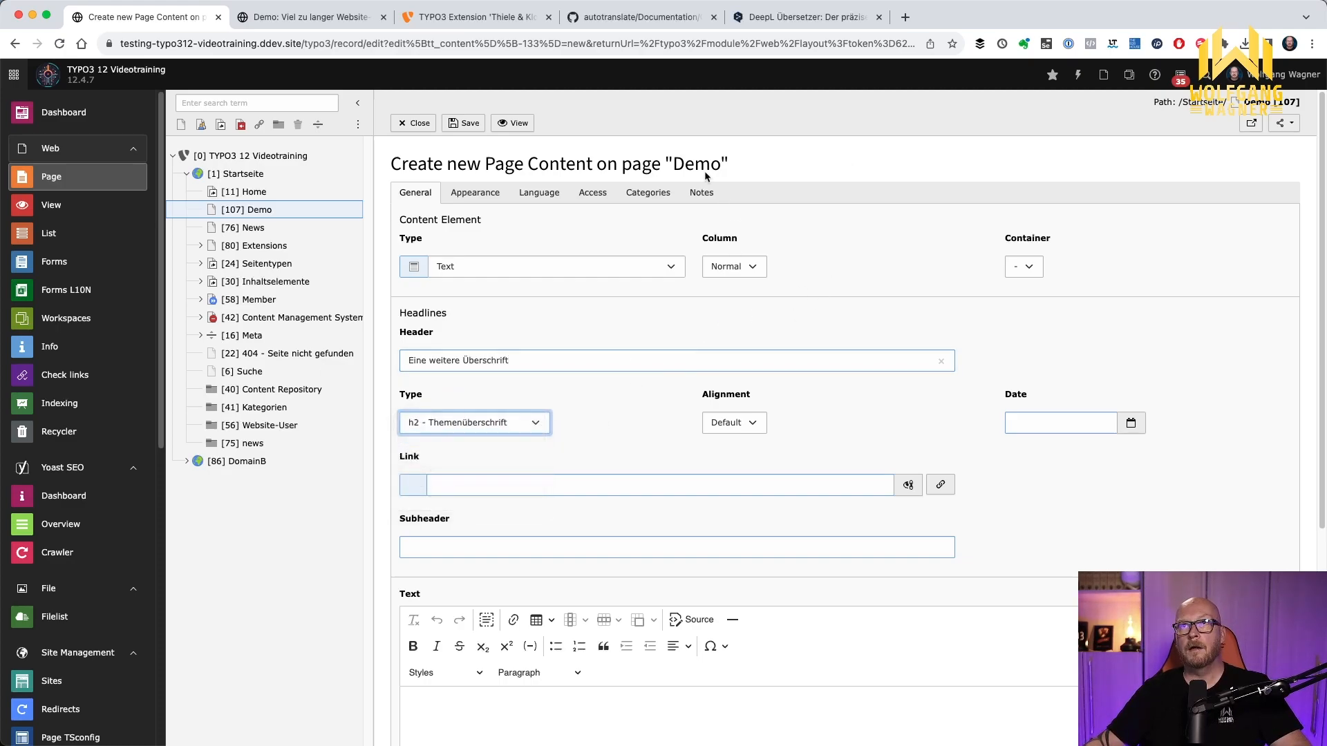
click(410, 124)
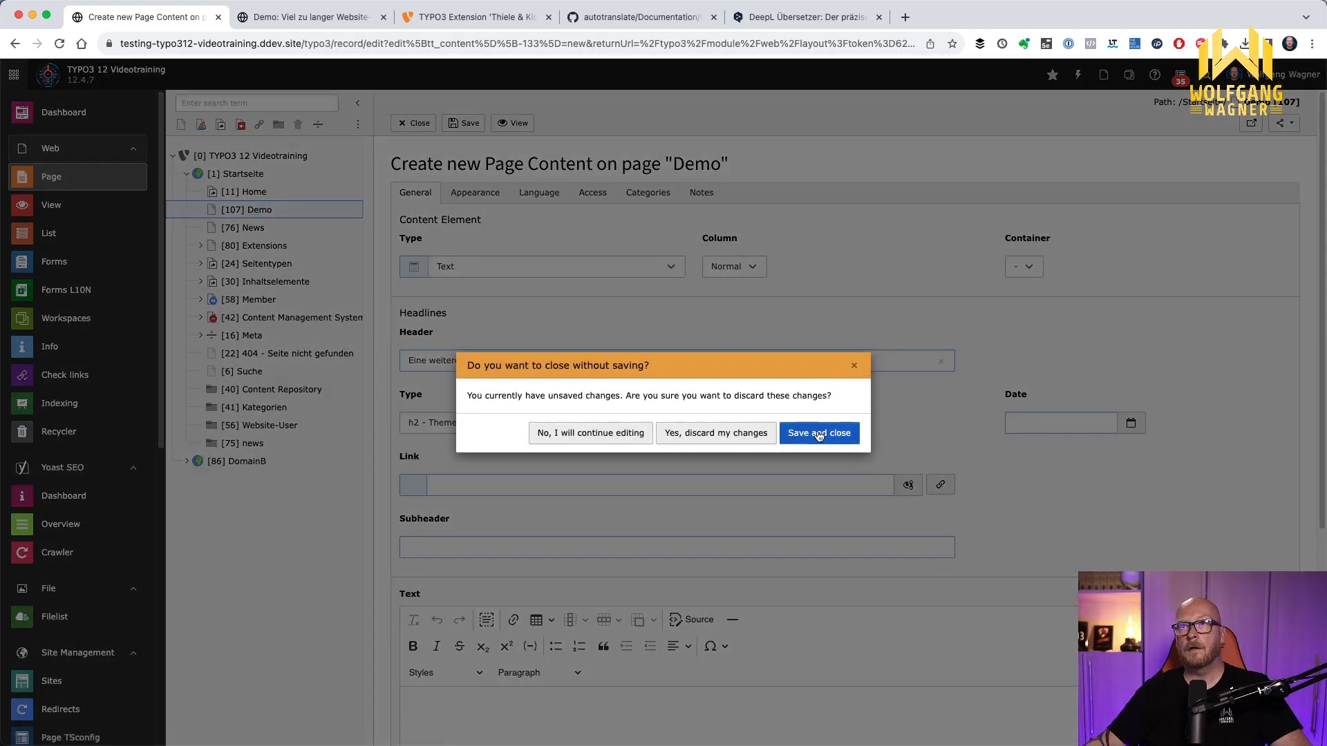
click(818, 434)
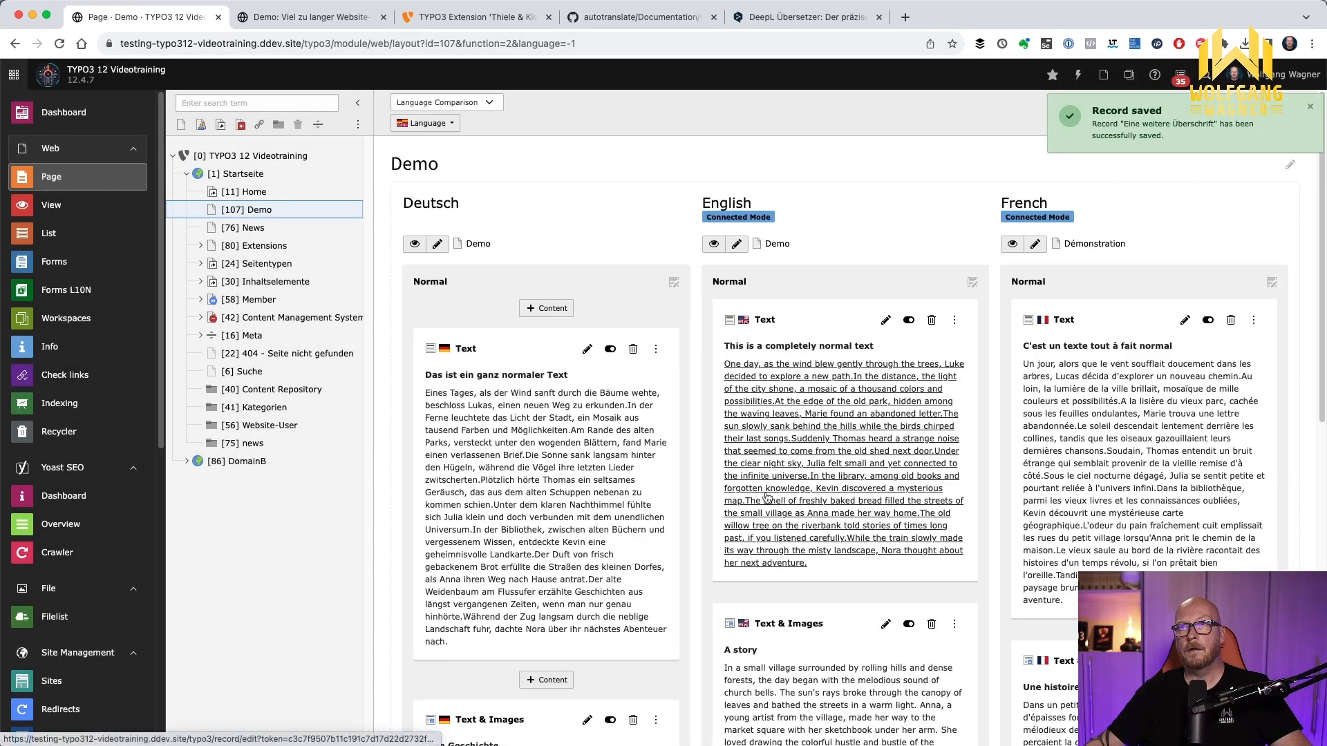
scroll(767, 497, down, 10)
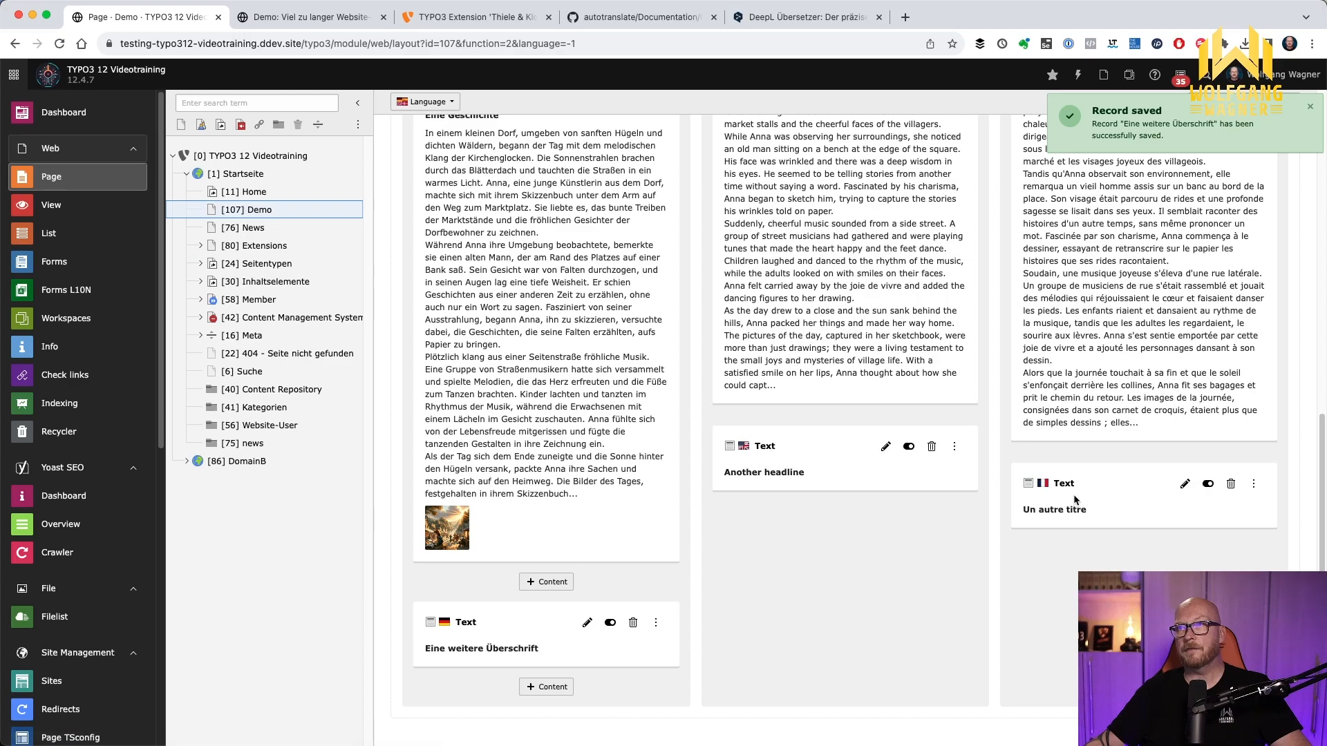